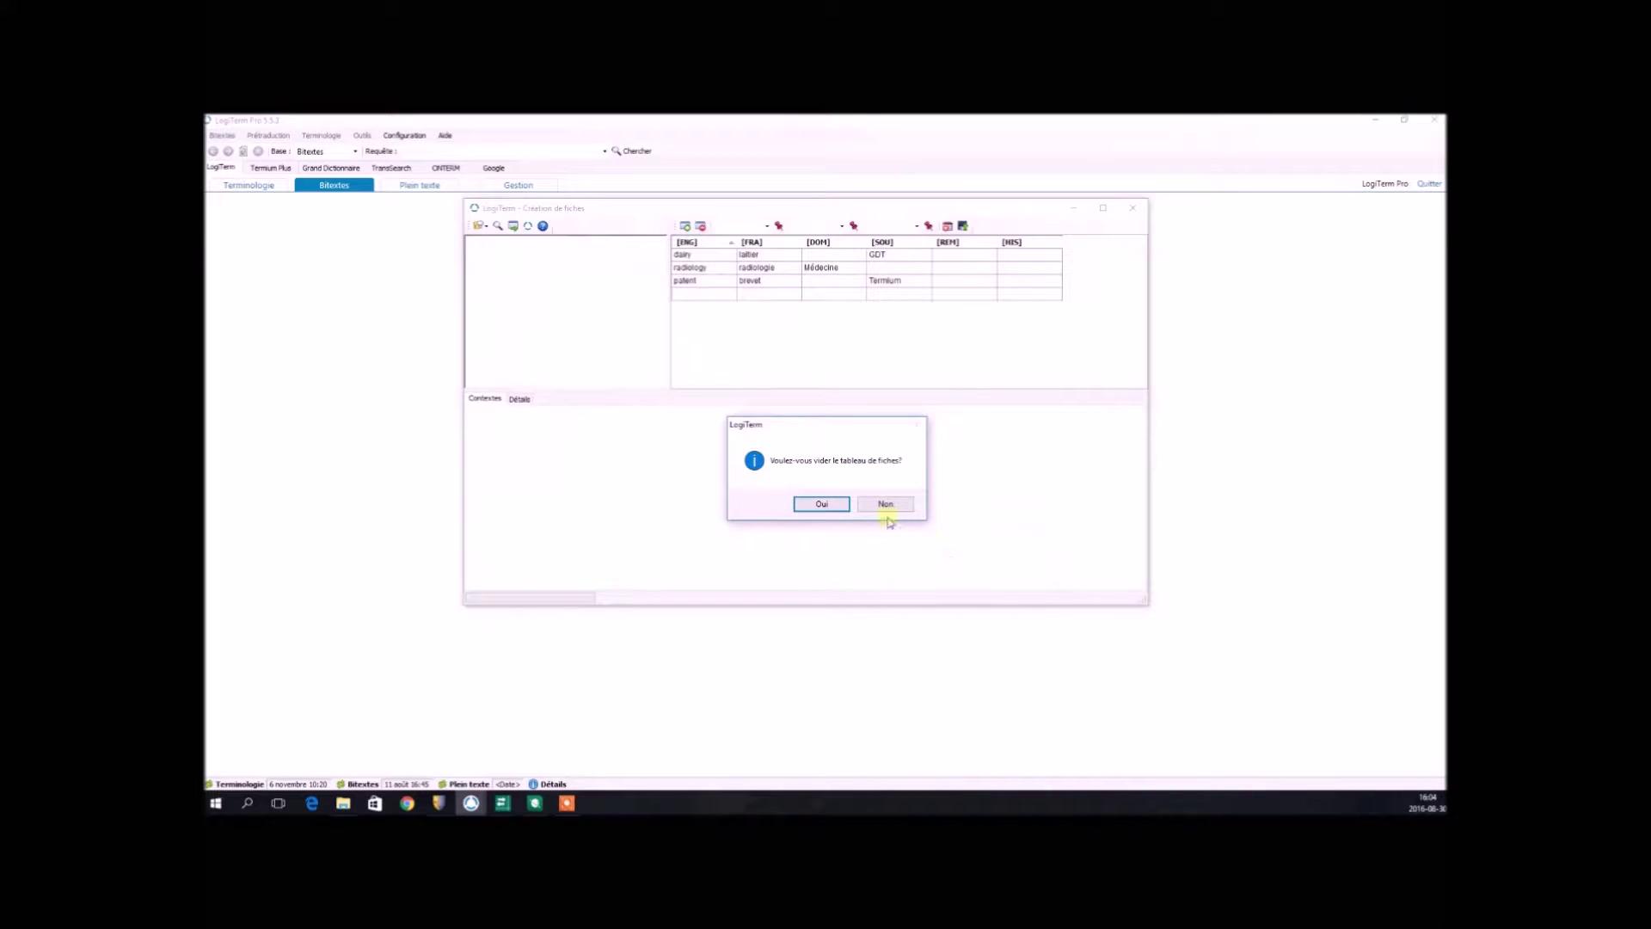
Step: Keep the record table's contents and close both the Word record document and the record creation window
left_click(850, 504)
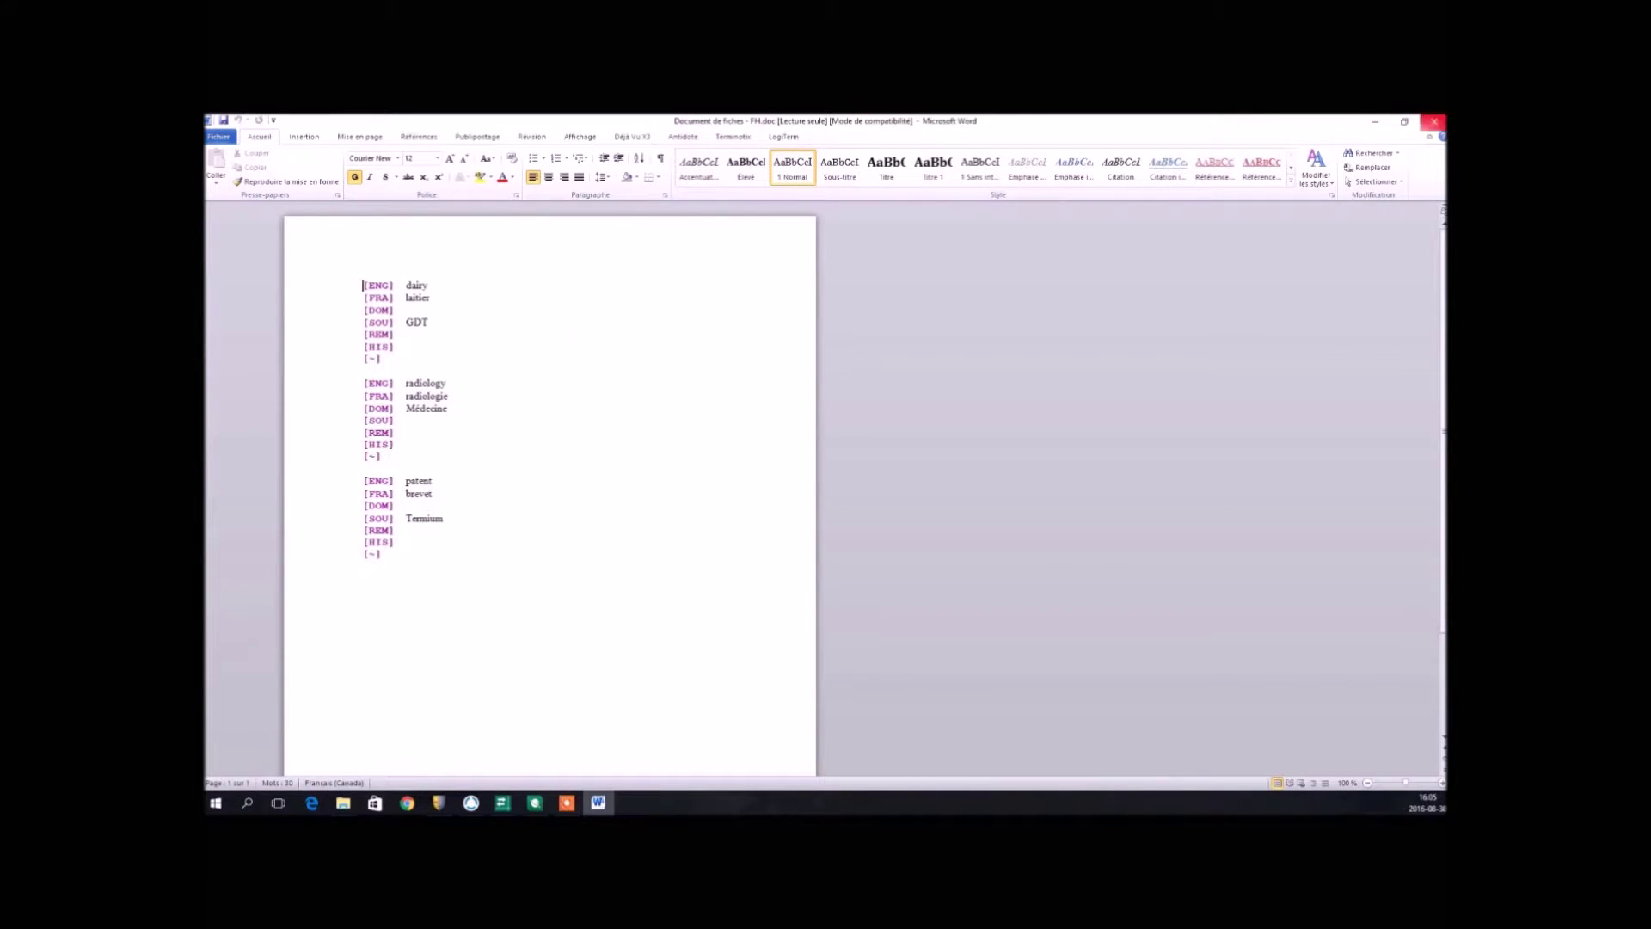
left_click(1439, 122)
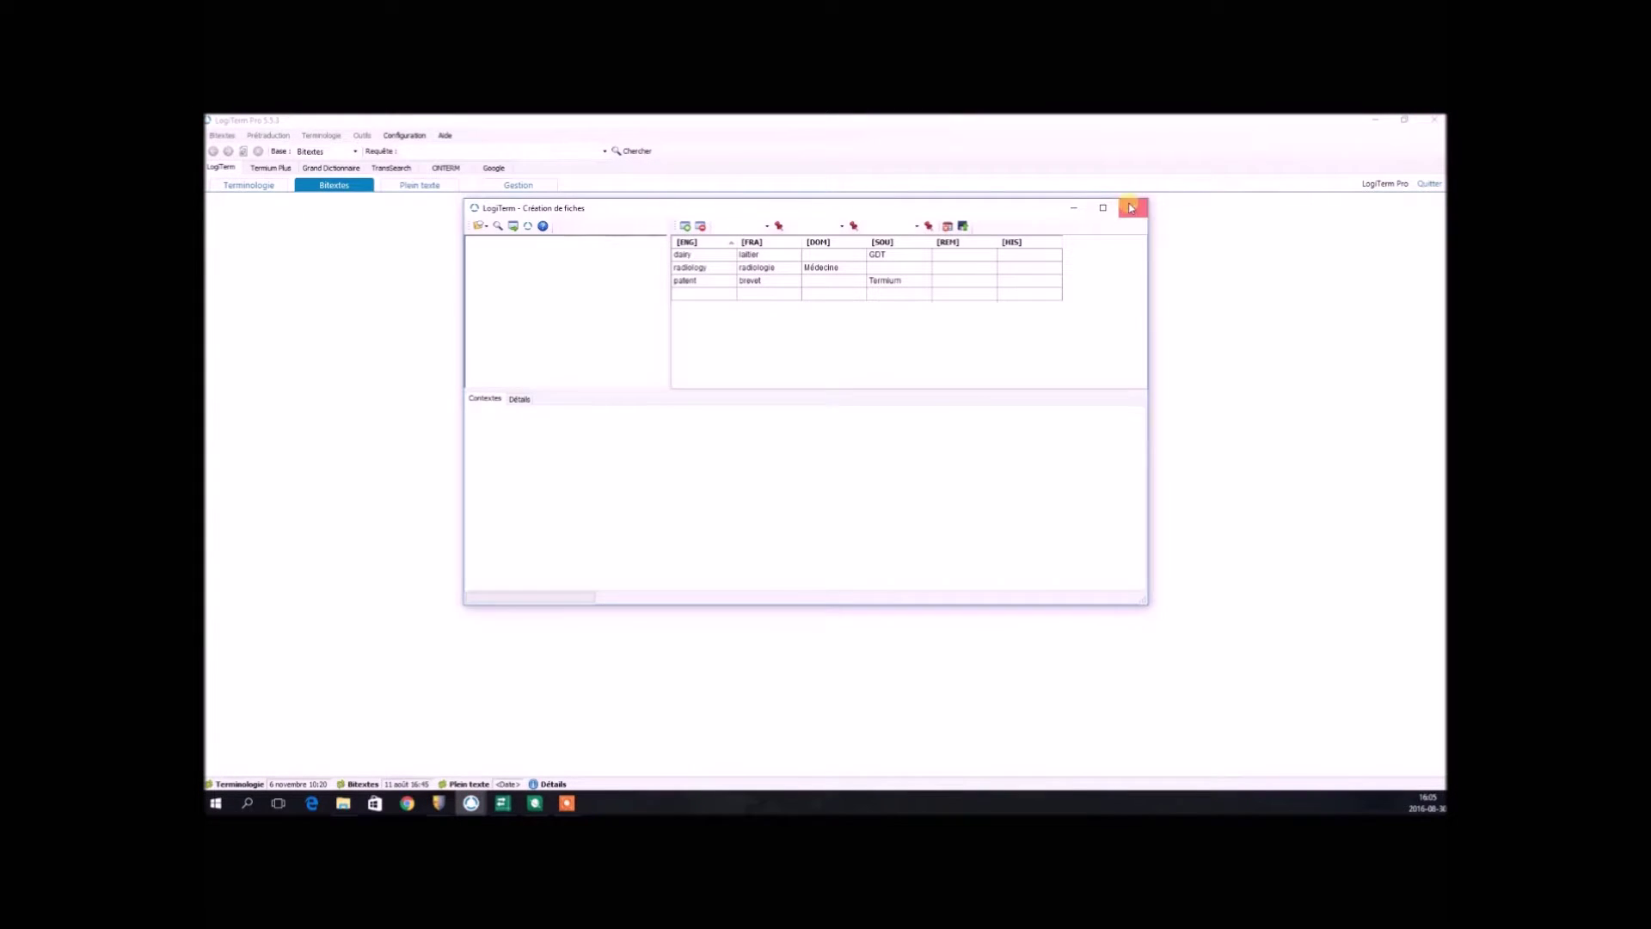
left_click(1131, 208)
left_click(874, 526)
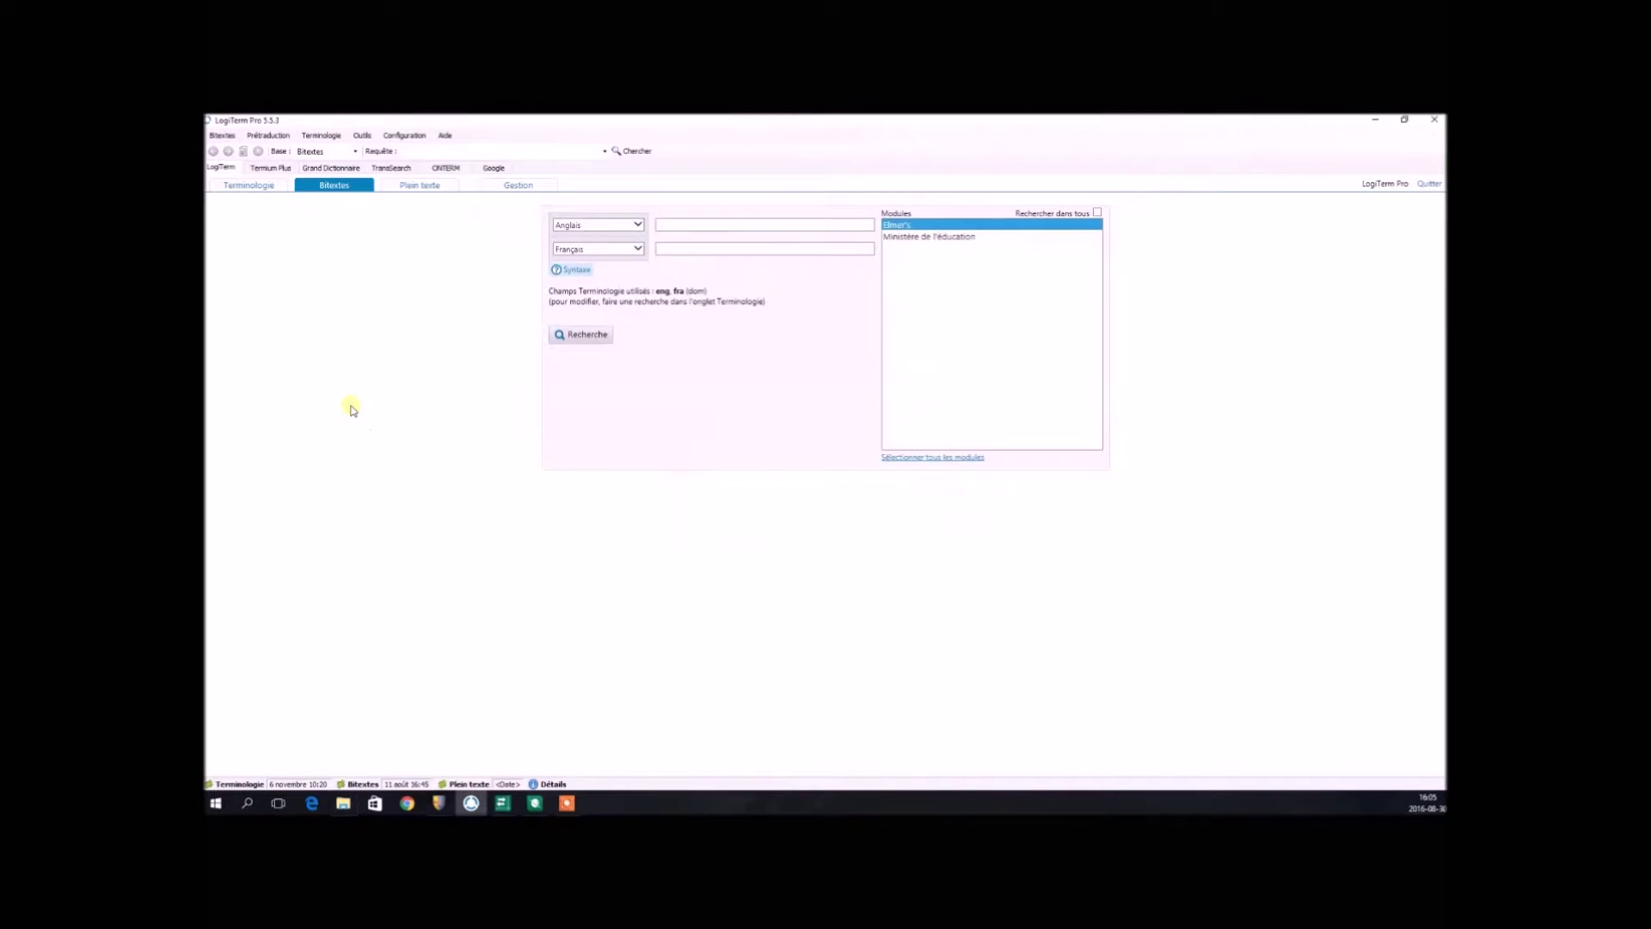
Step: Set up a conversion of LogiTerm records to other formats for Document de fiches - FH.doc, with all fields and no filter
left_click(336, 137)
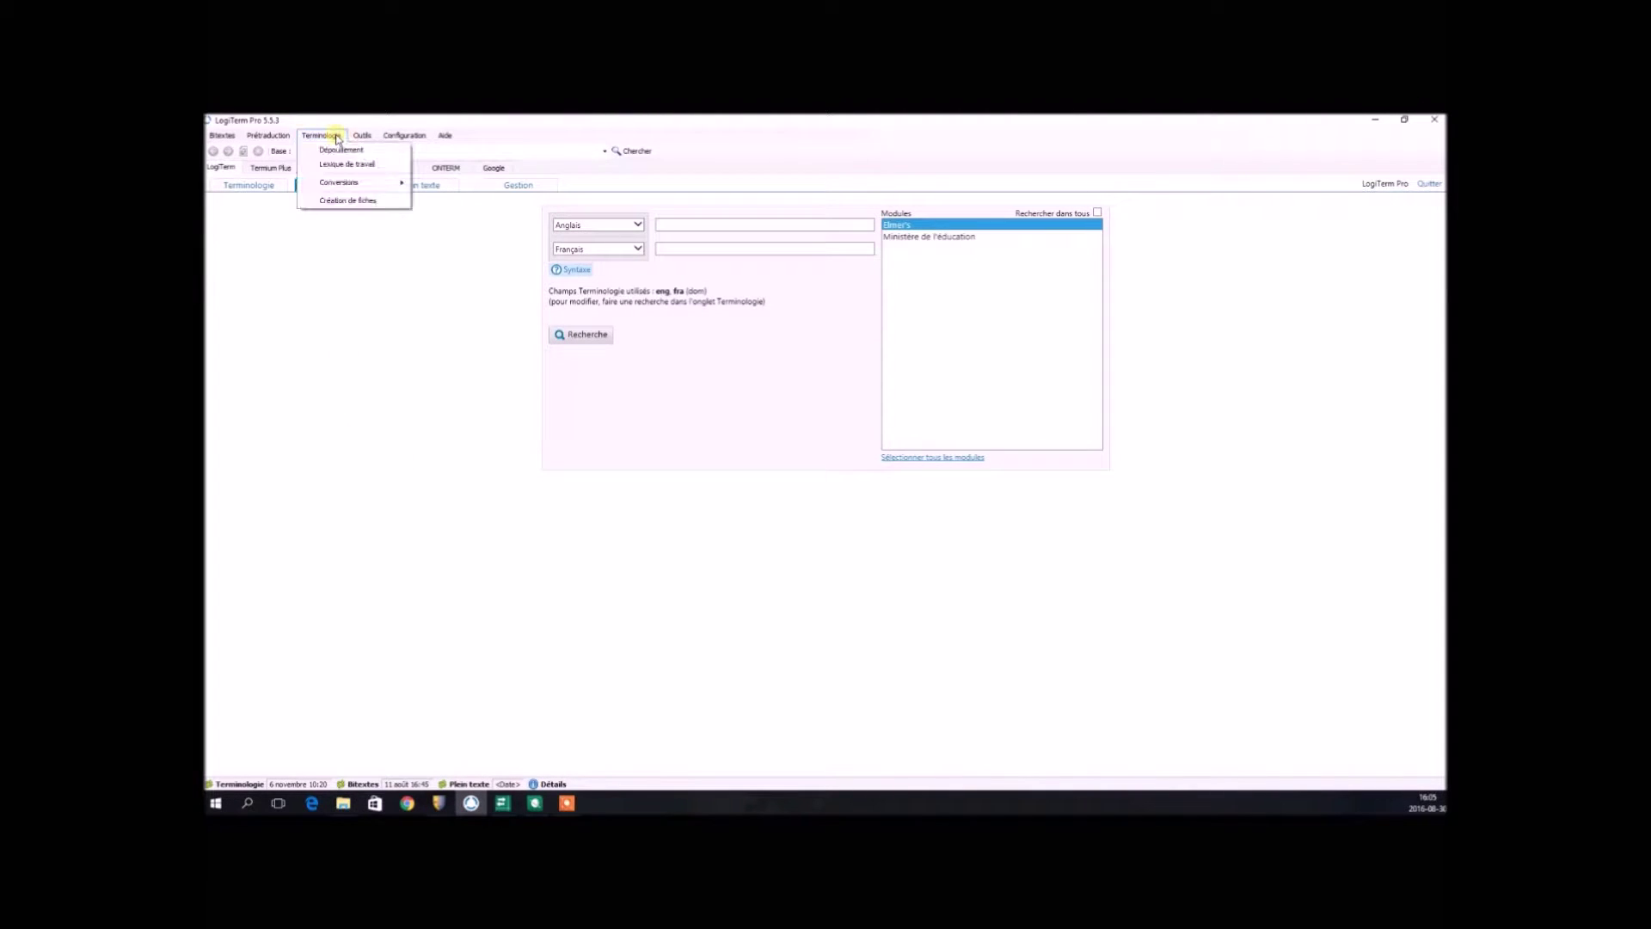
mouse_move(350, 188)
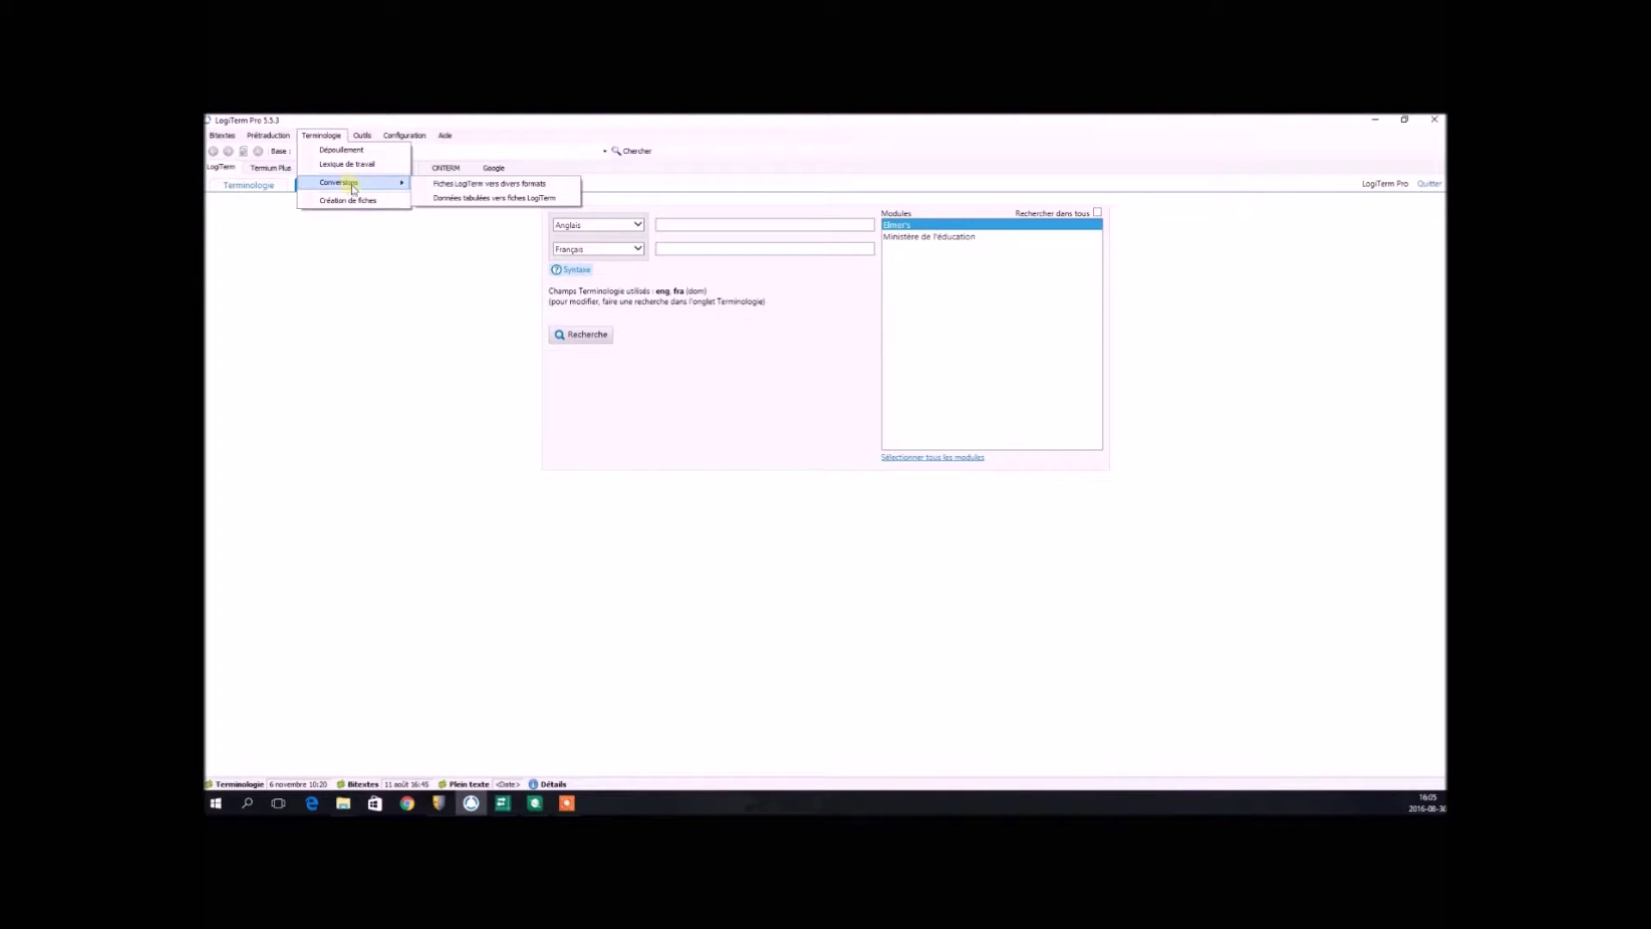
left_click(561, 186)
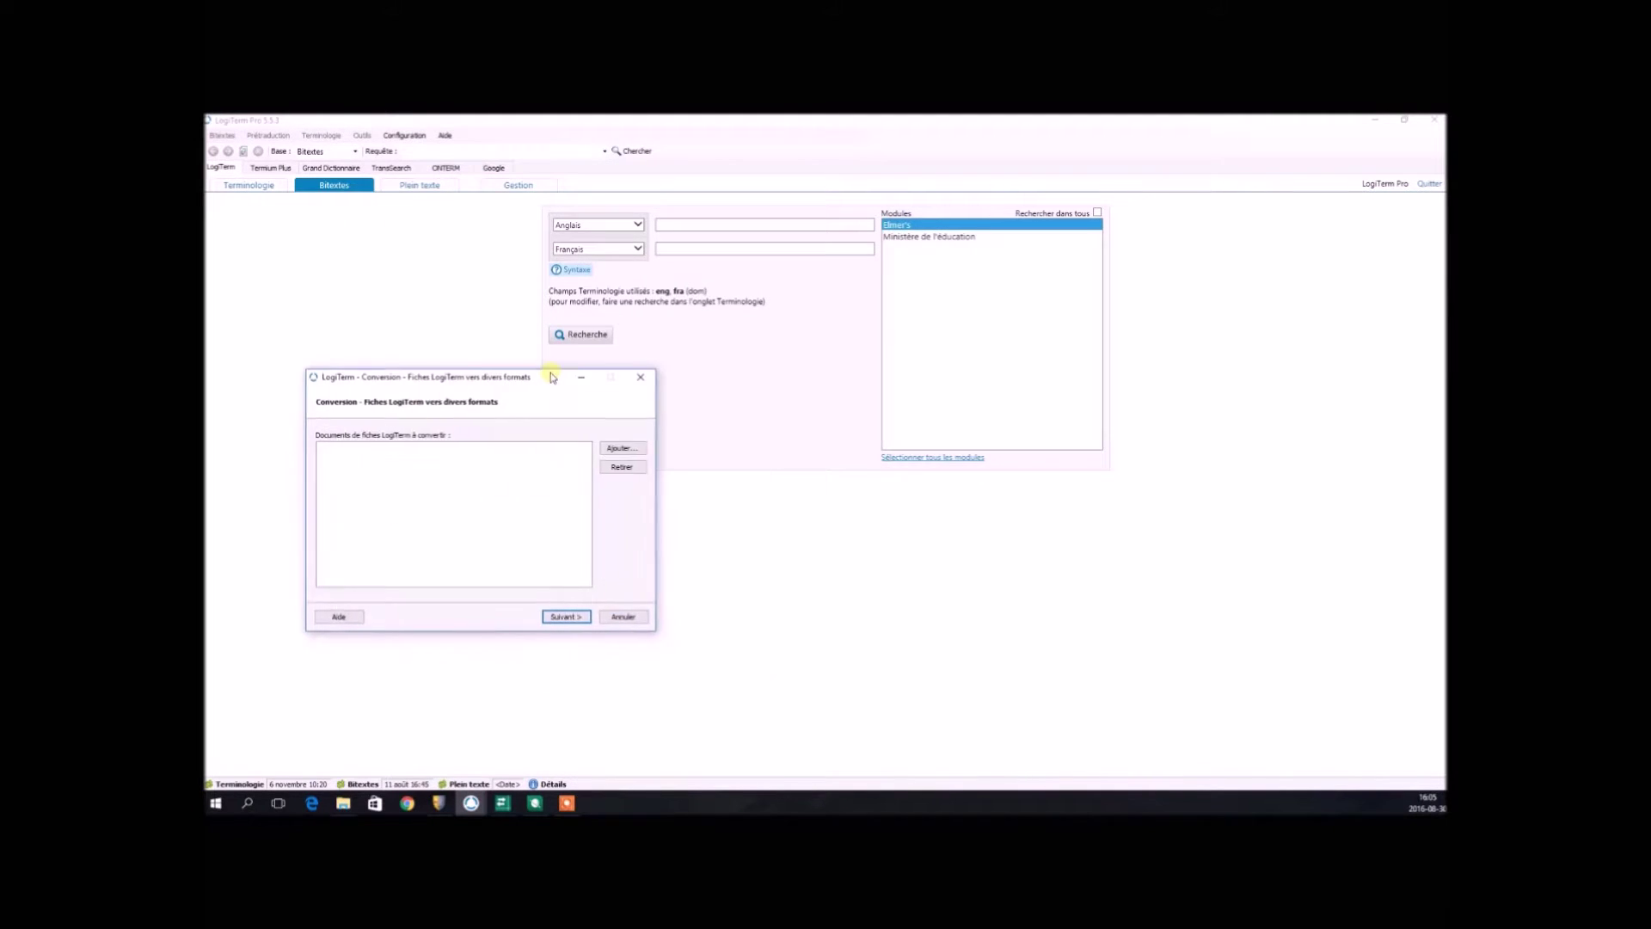
left_click(621, 448)
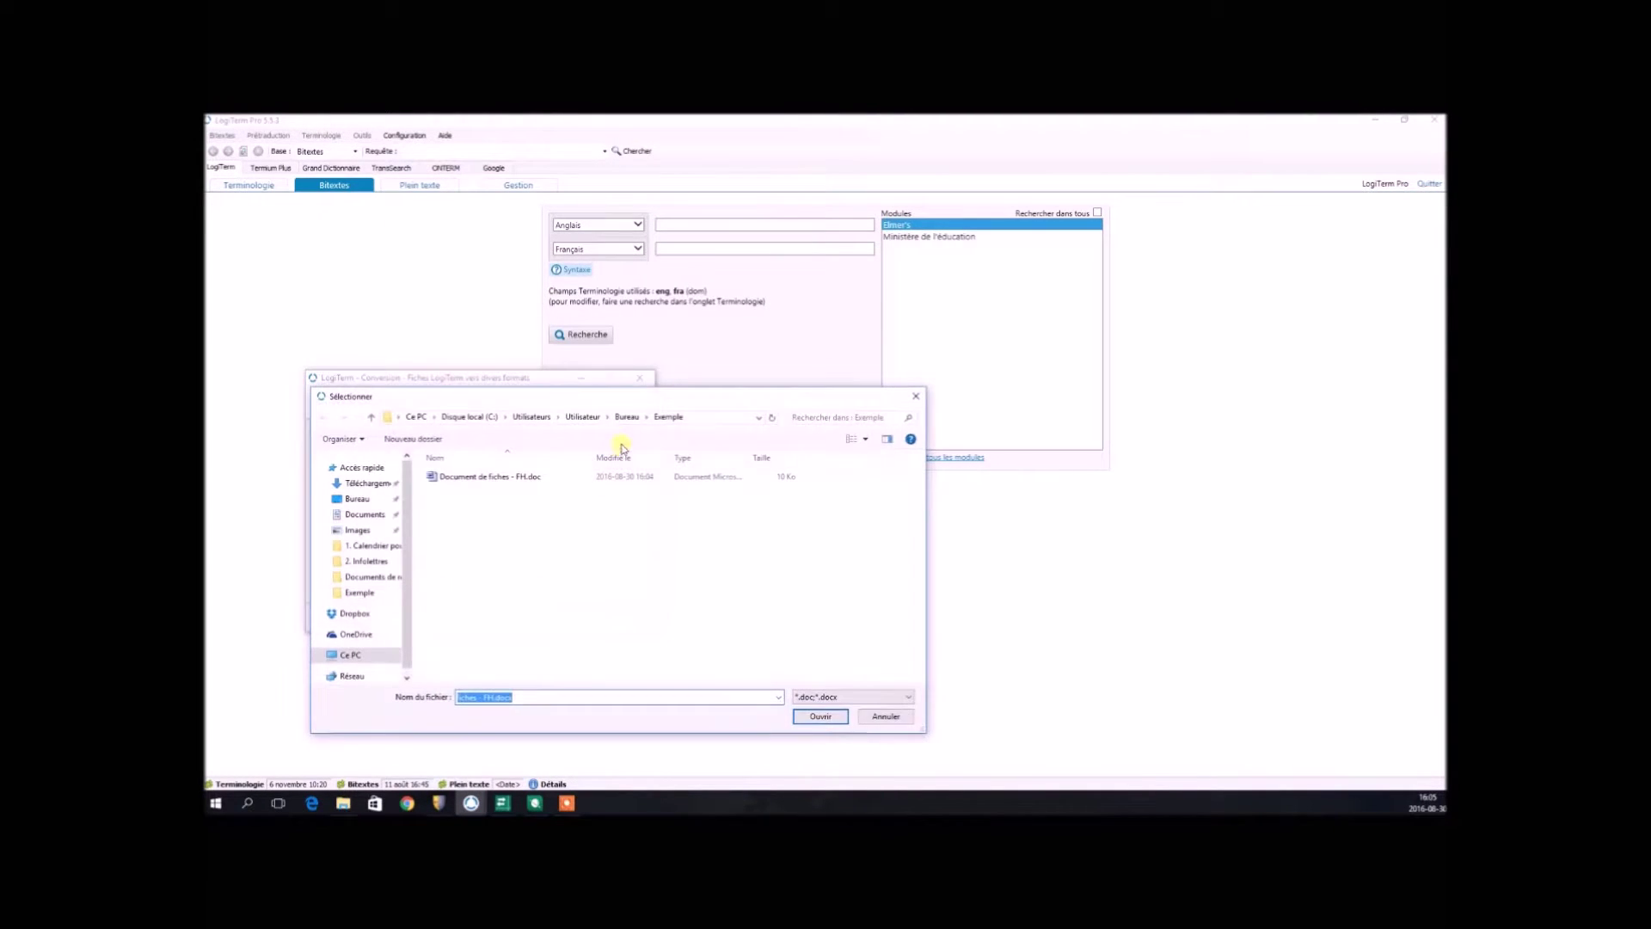
double_click(526, 477)
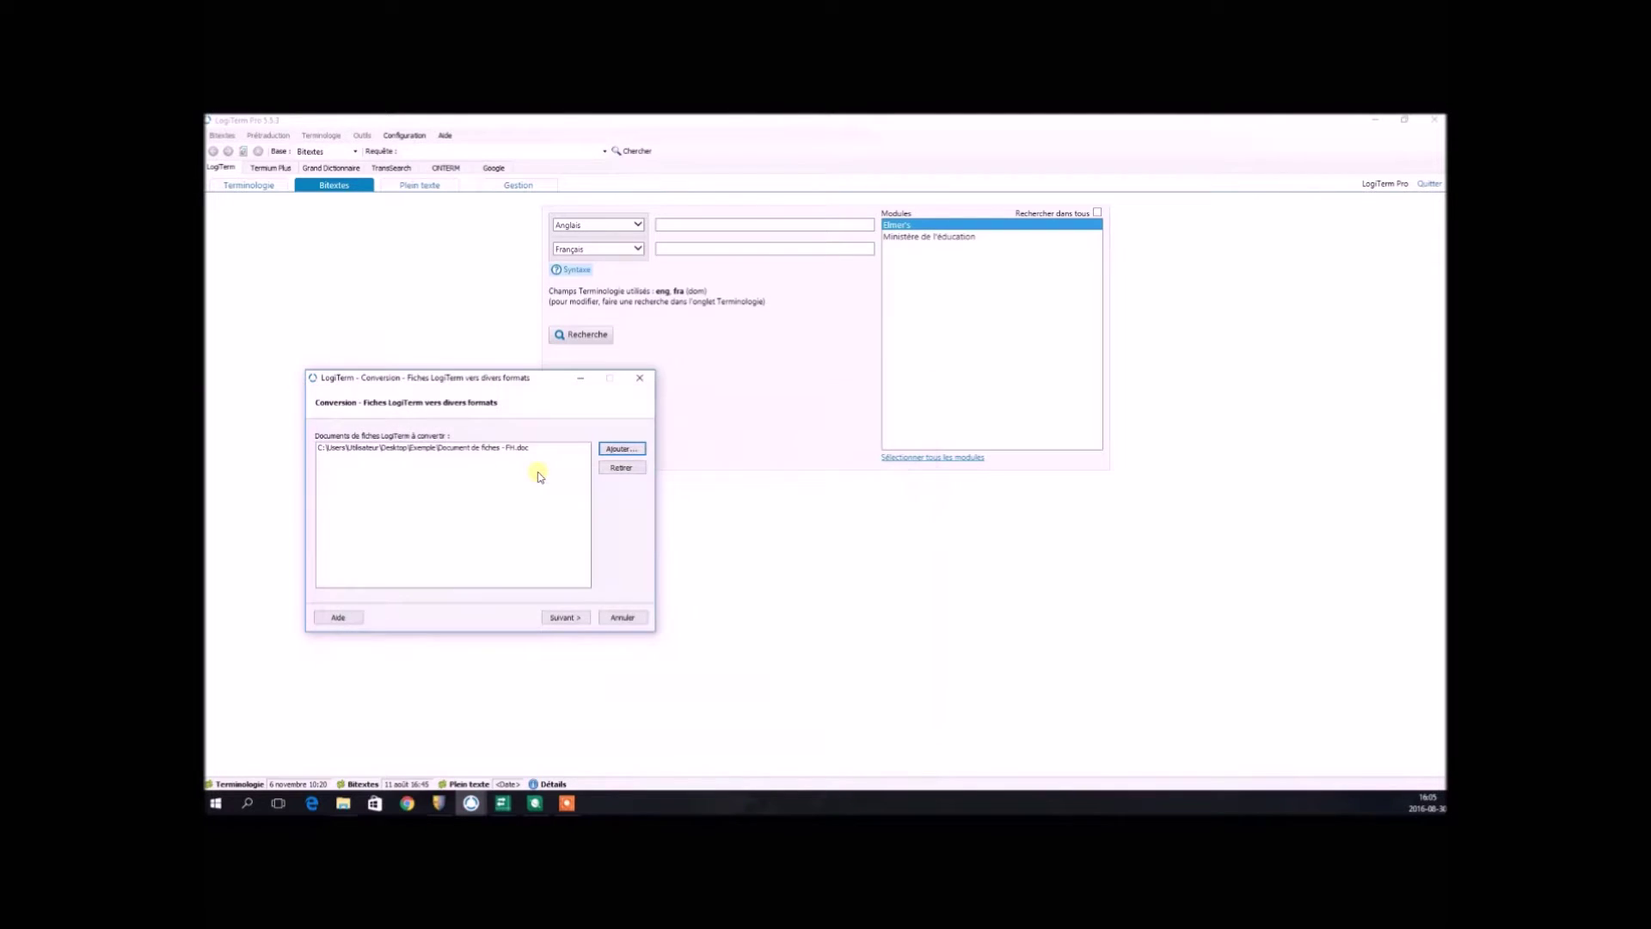
left_click(565, 617)
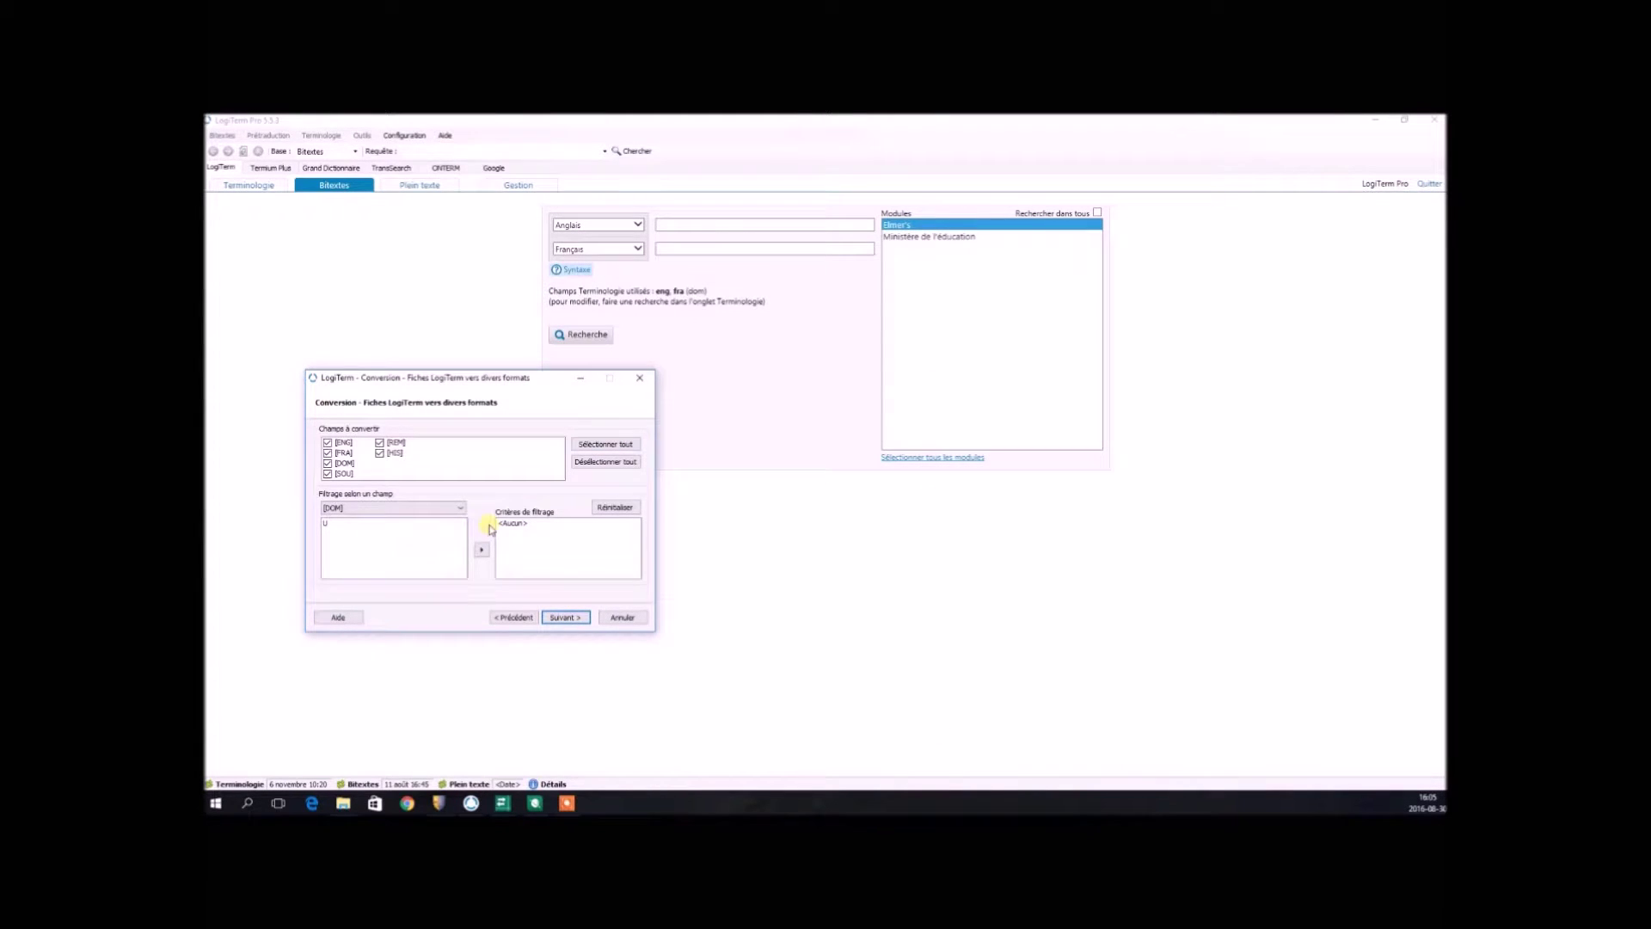
left_click(559, 616)
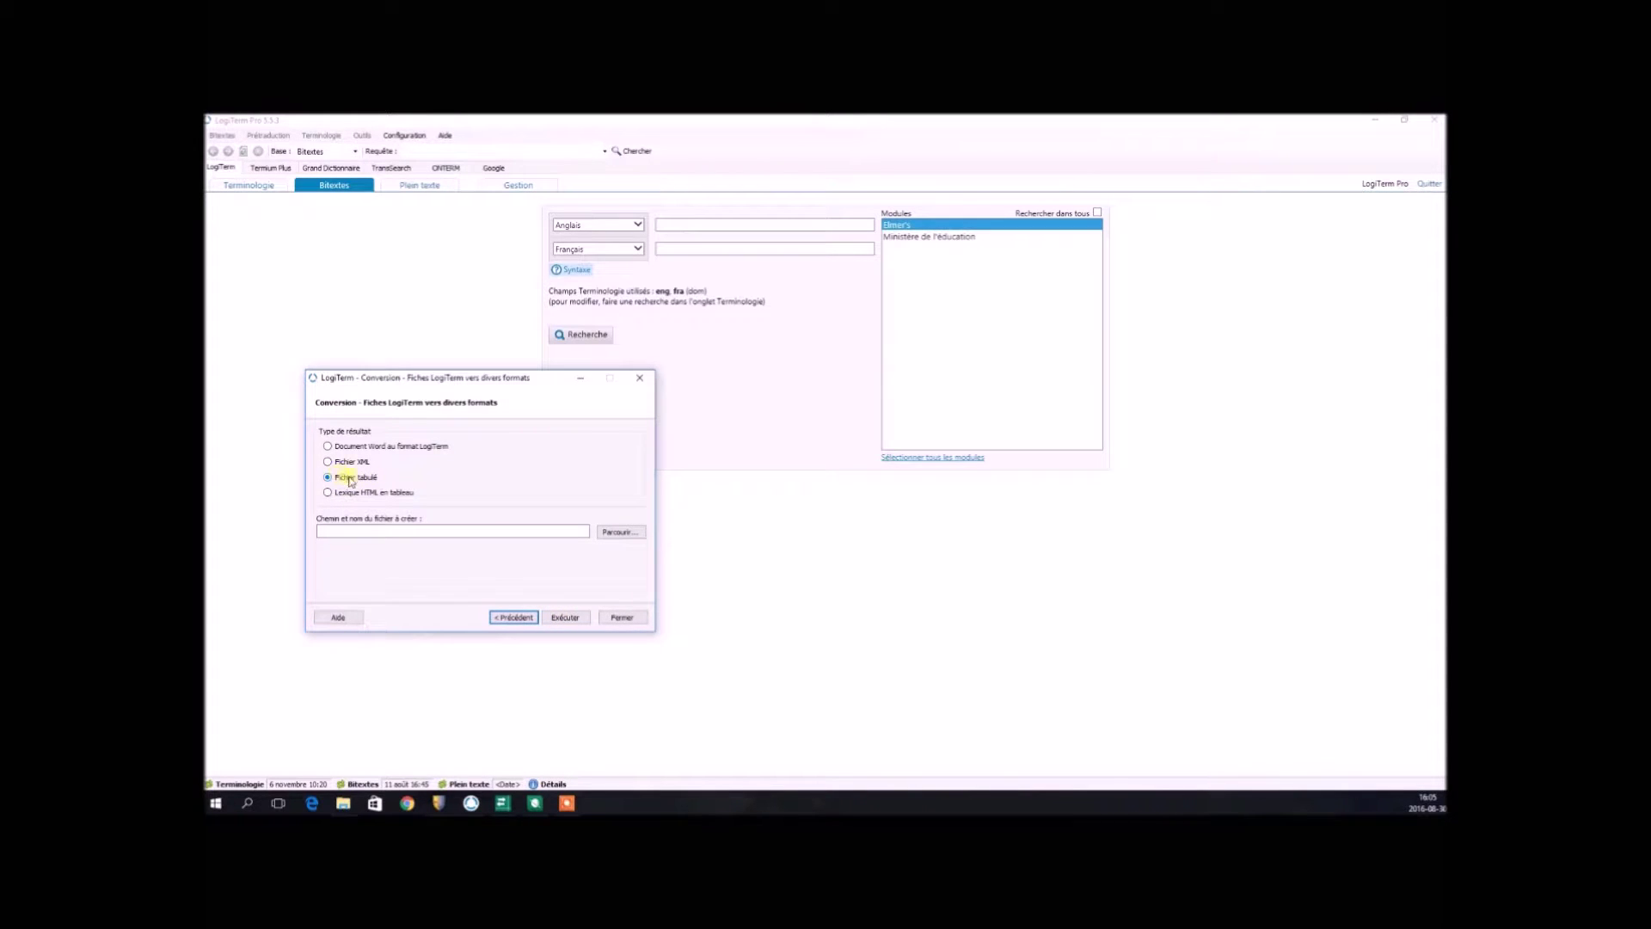
Step: Convert the records to a tabbed file saved in the Exemple folder and open the result
left_click(565, 616)
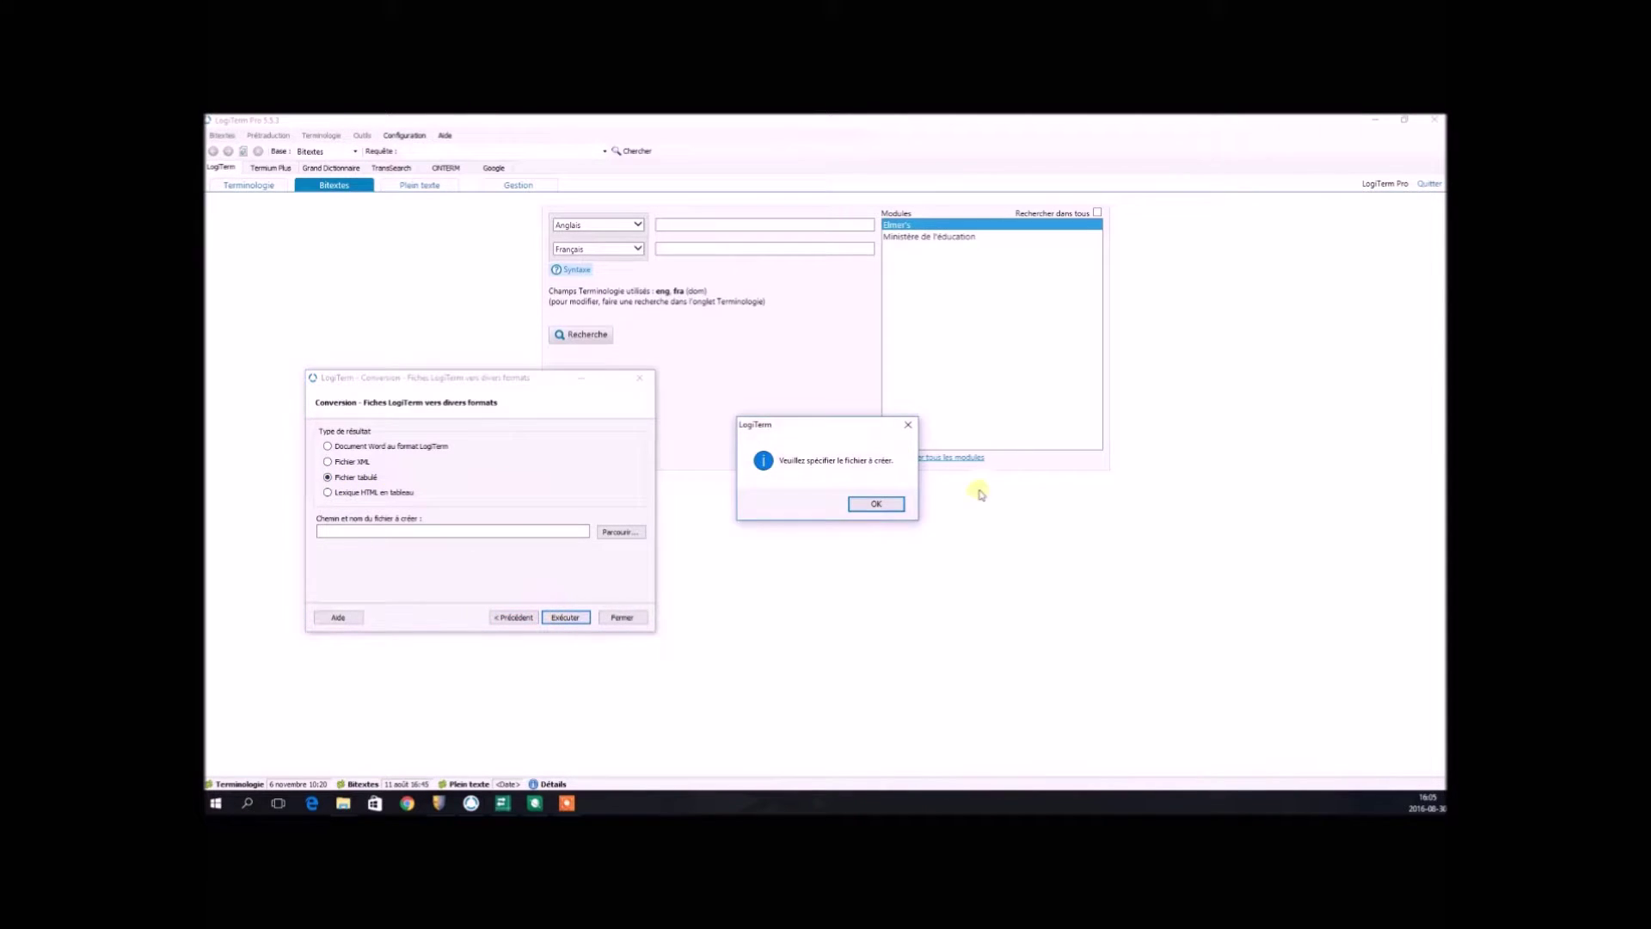
left_click(876, 503)
left_click(628, 533)
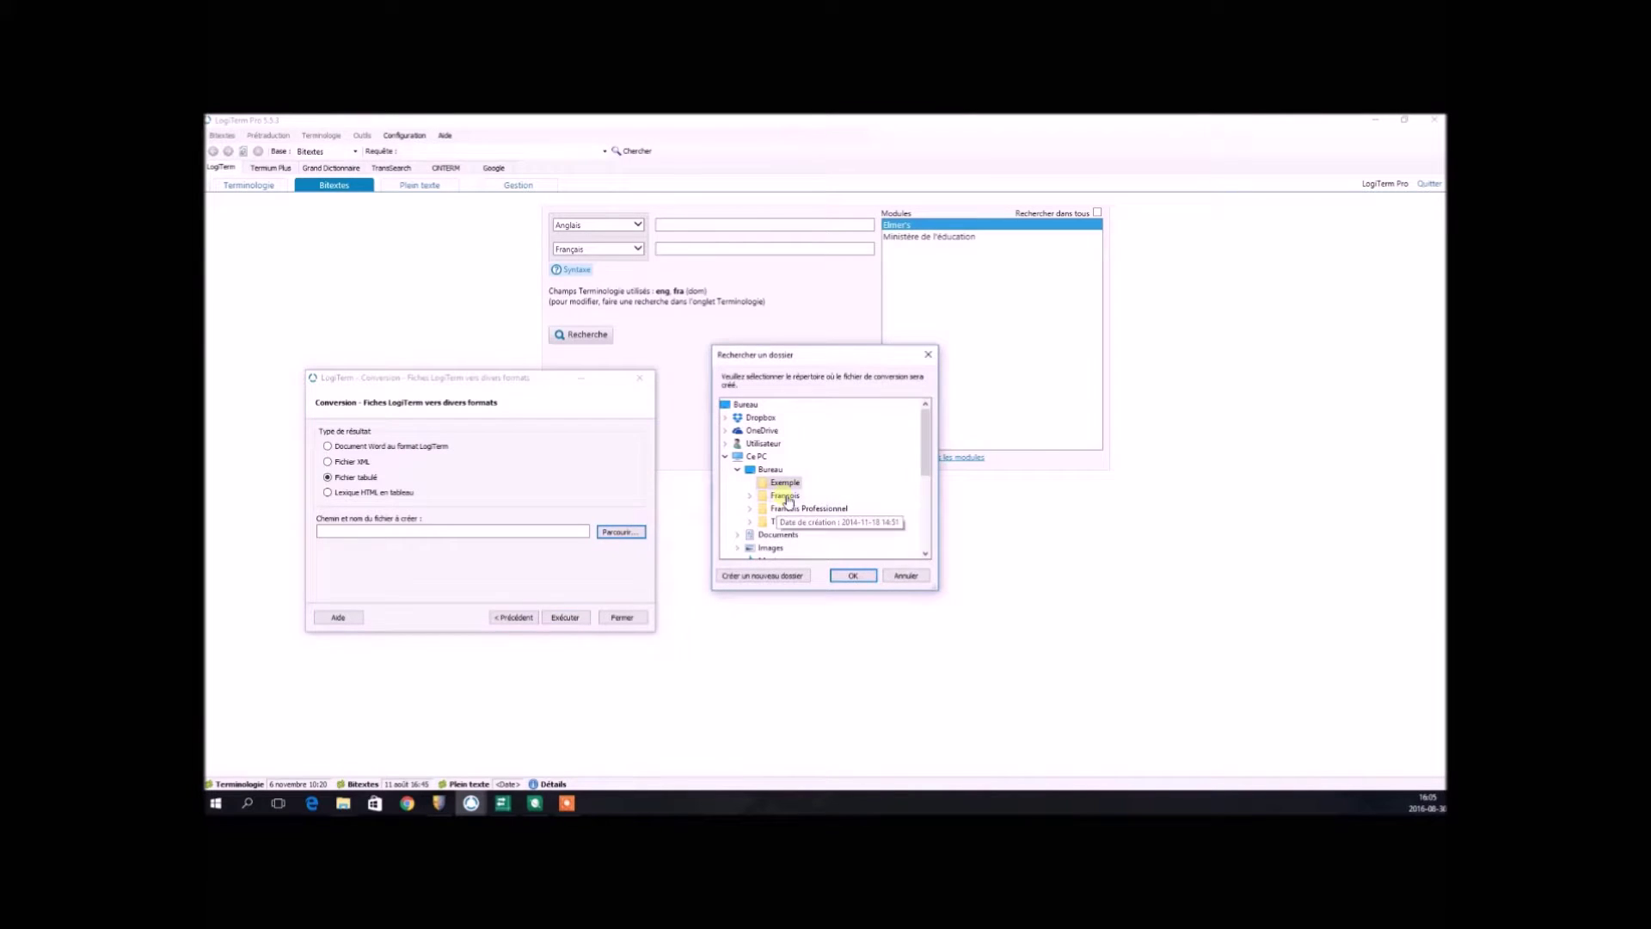
left_click(853, 576)
left_click(560, 617)
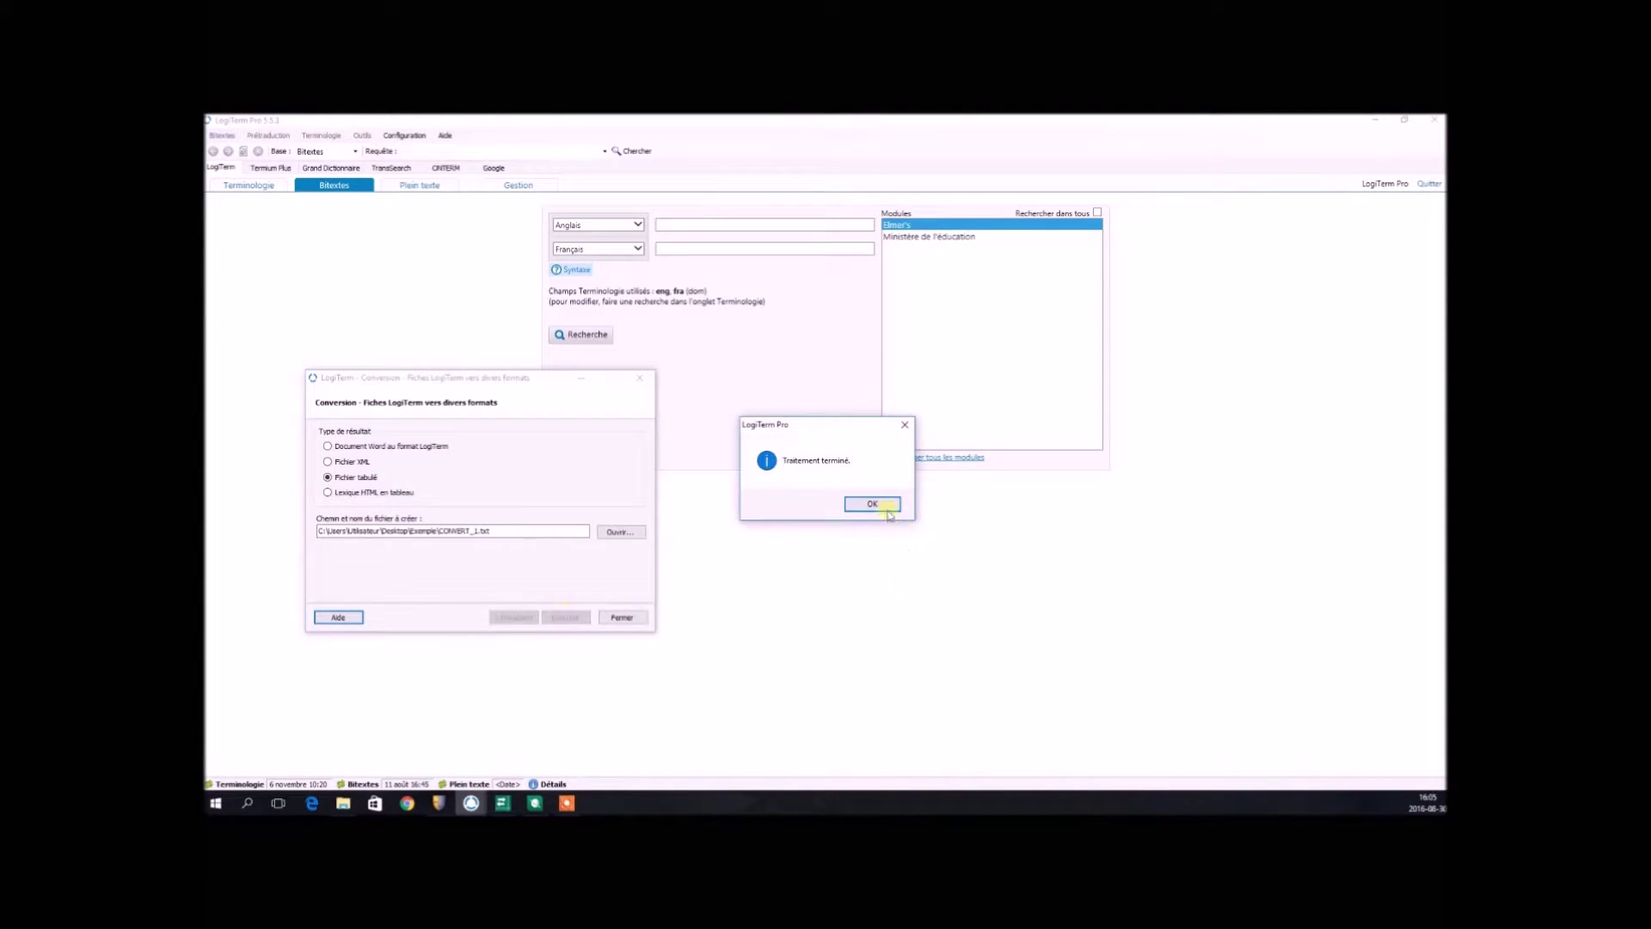
left_click(873, 505)
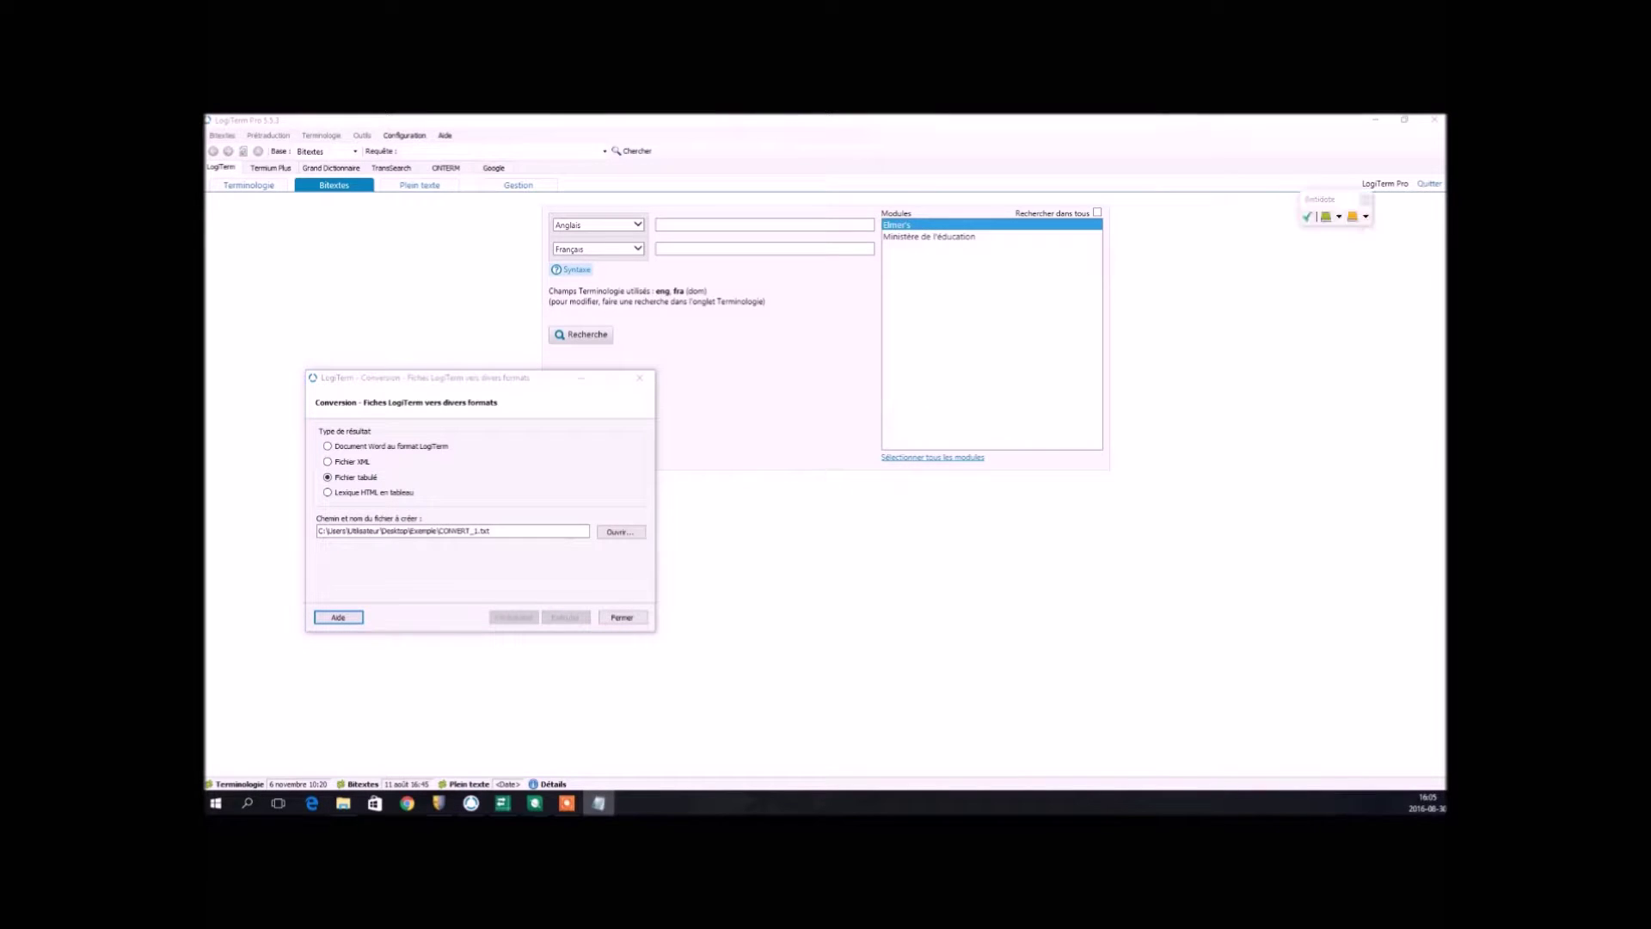
Step: Copy all the text of CONVERT_1.txt into the Excel workbook Termino exemple.xlsx, starting at cell A1
left_click_drag(777, 316, 941, 315)
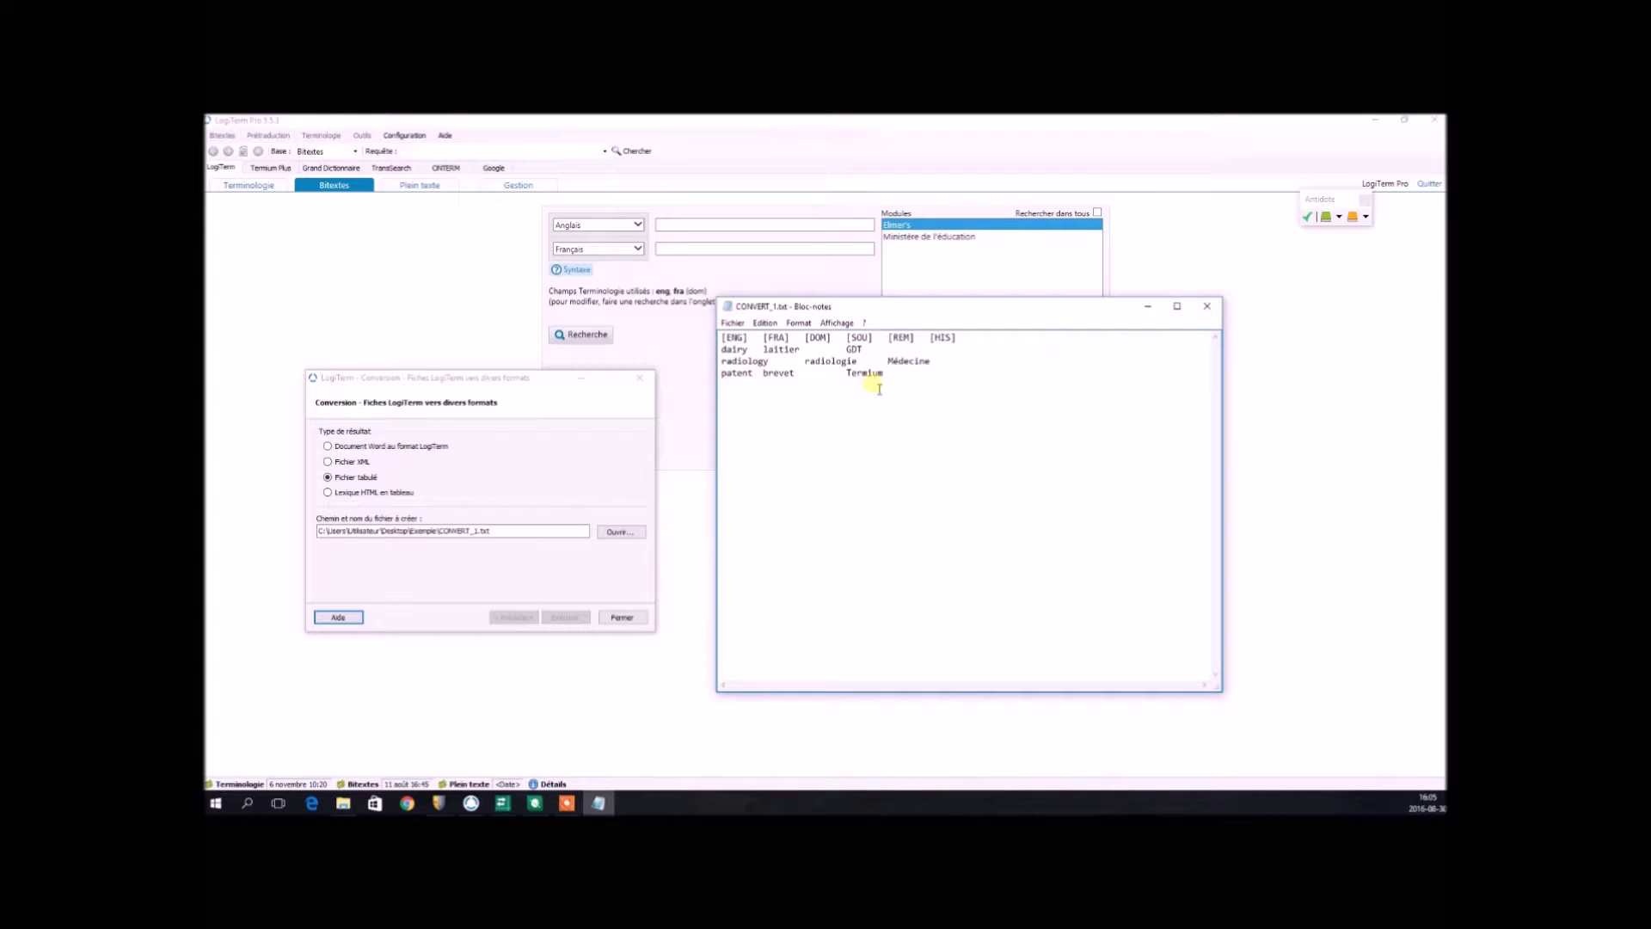
left_click_drag(890, 375, 731, 343)
key("ctrl+c")
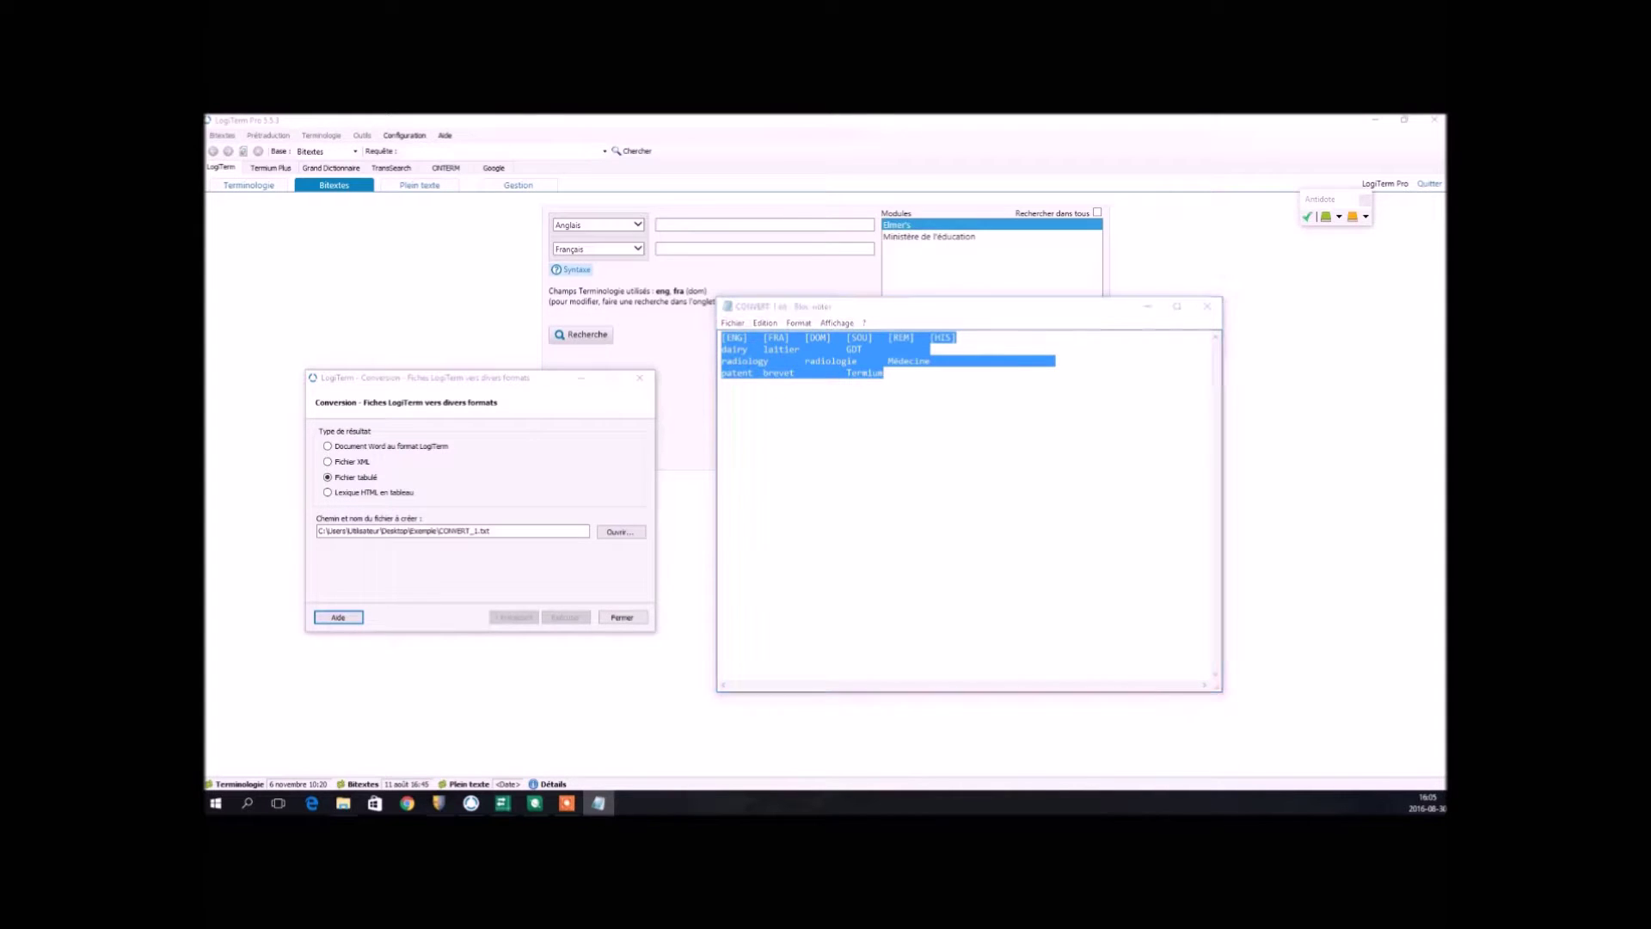
key("super+e")
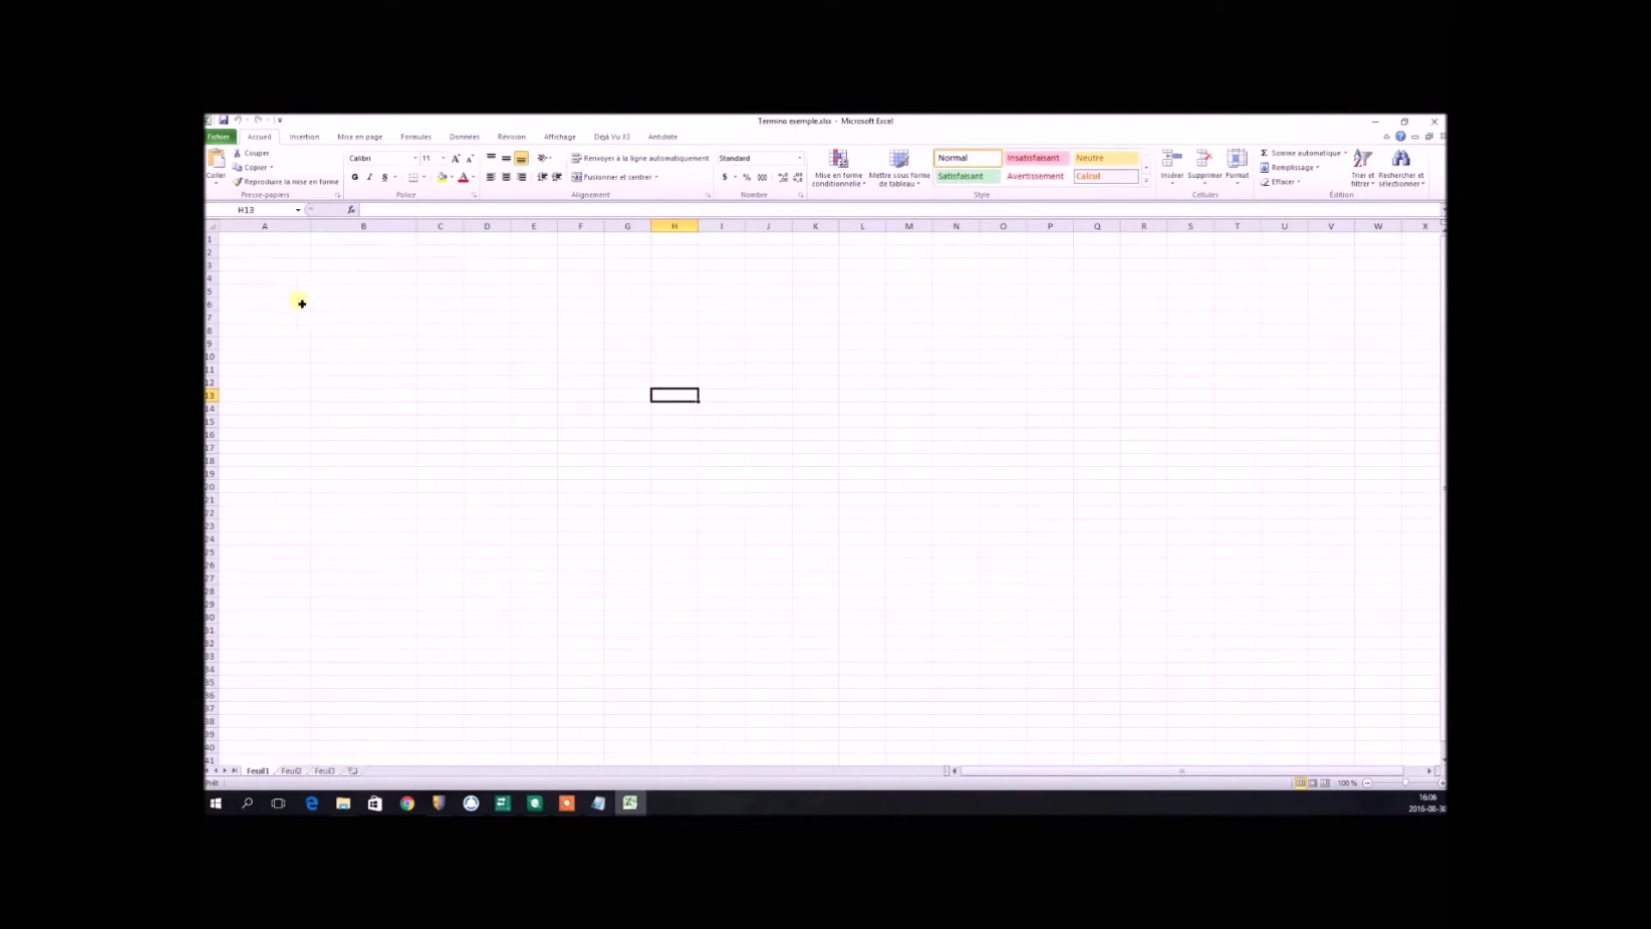
left_click(254, 244)
key("ctrl+v")
left_click(375, 316)
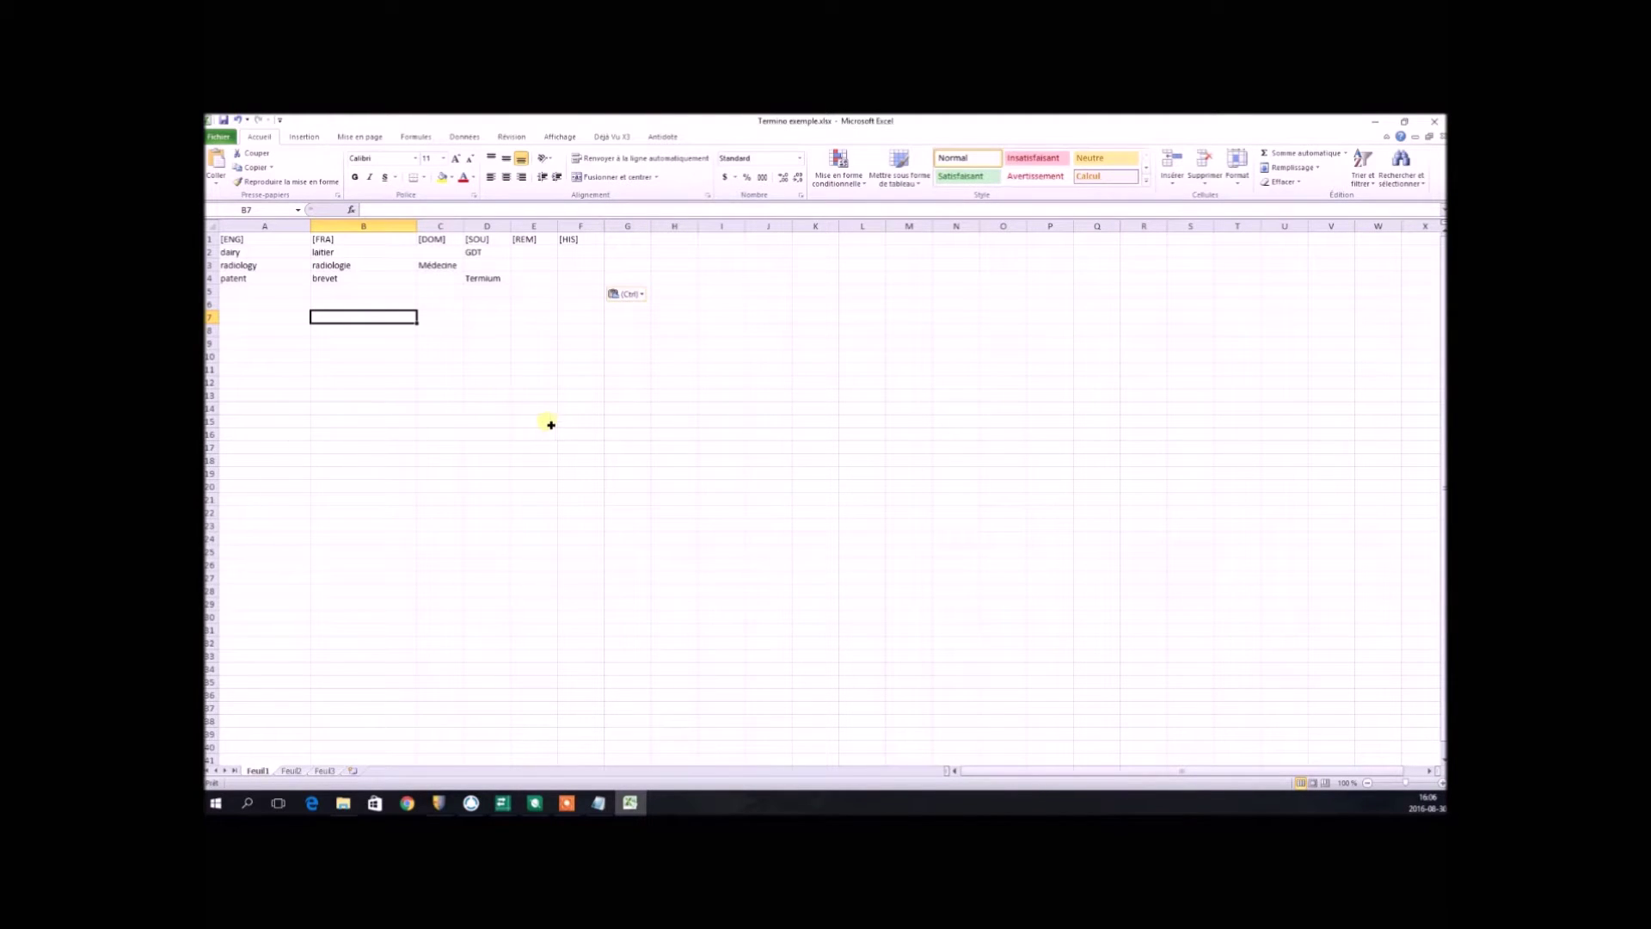
Step: Clear the [REM] and [HIS] columns, E and F, of the worksheet
left_click(549, 227)
key("Delete")
left_click(571, 226)
key("Delete")
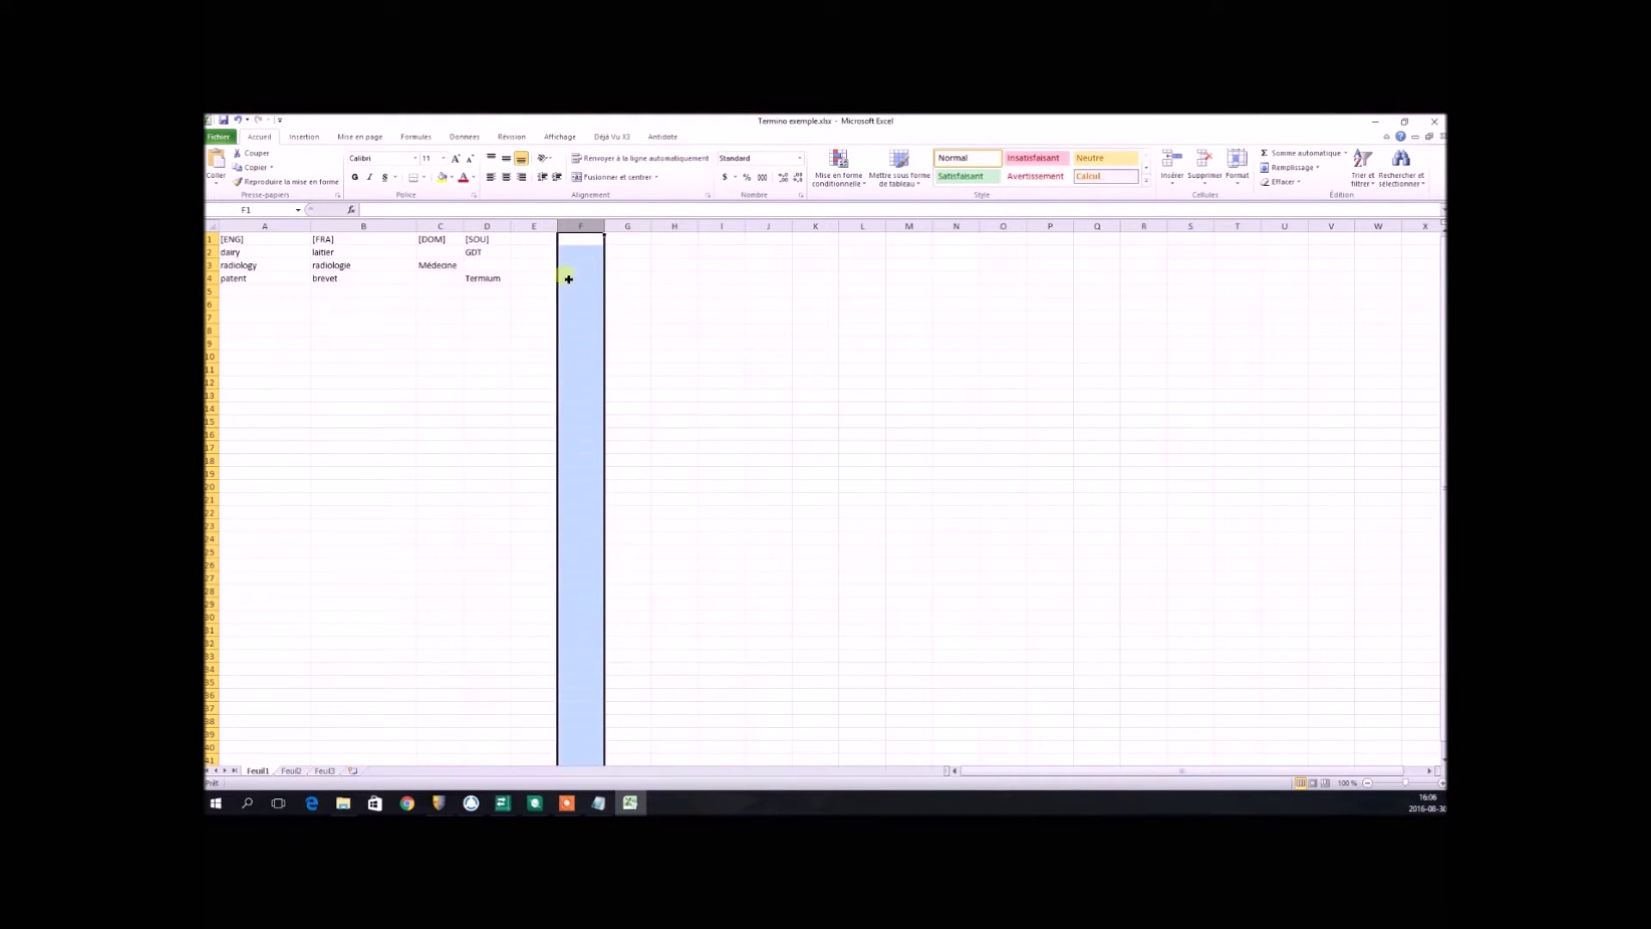
left_click(490, 317)
Step: Rename the headers in cells A1 to D1 as Anglais, Français, Domaine and Source
left_click(268, 245)
type("An")
key("Tab")
type("Français")
key("Tab")
type("Domaine")
key("Tab")
type("Sour")
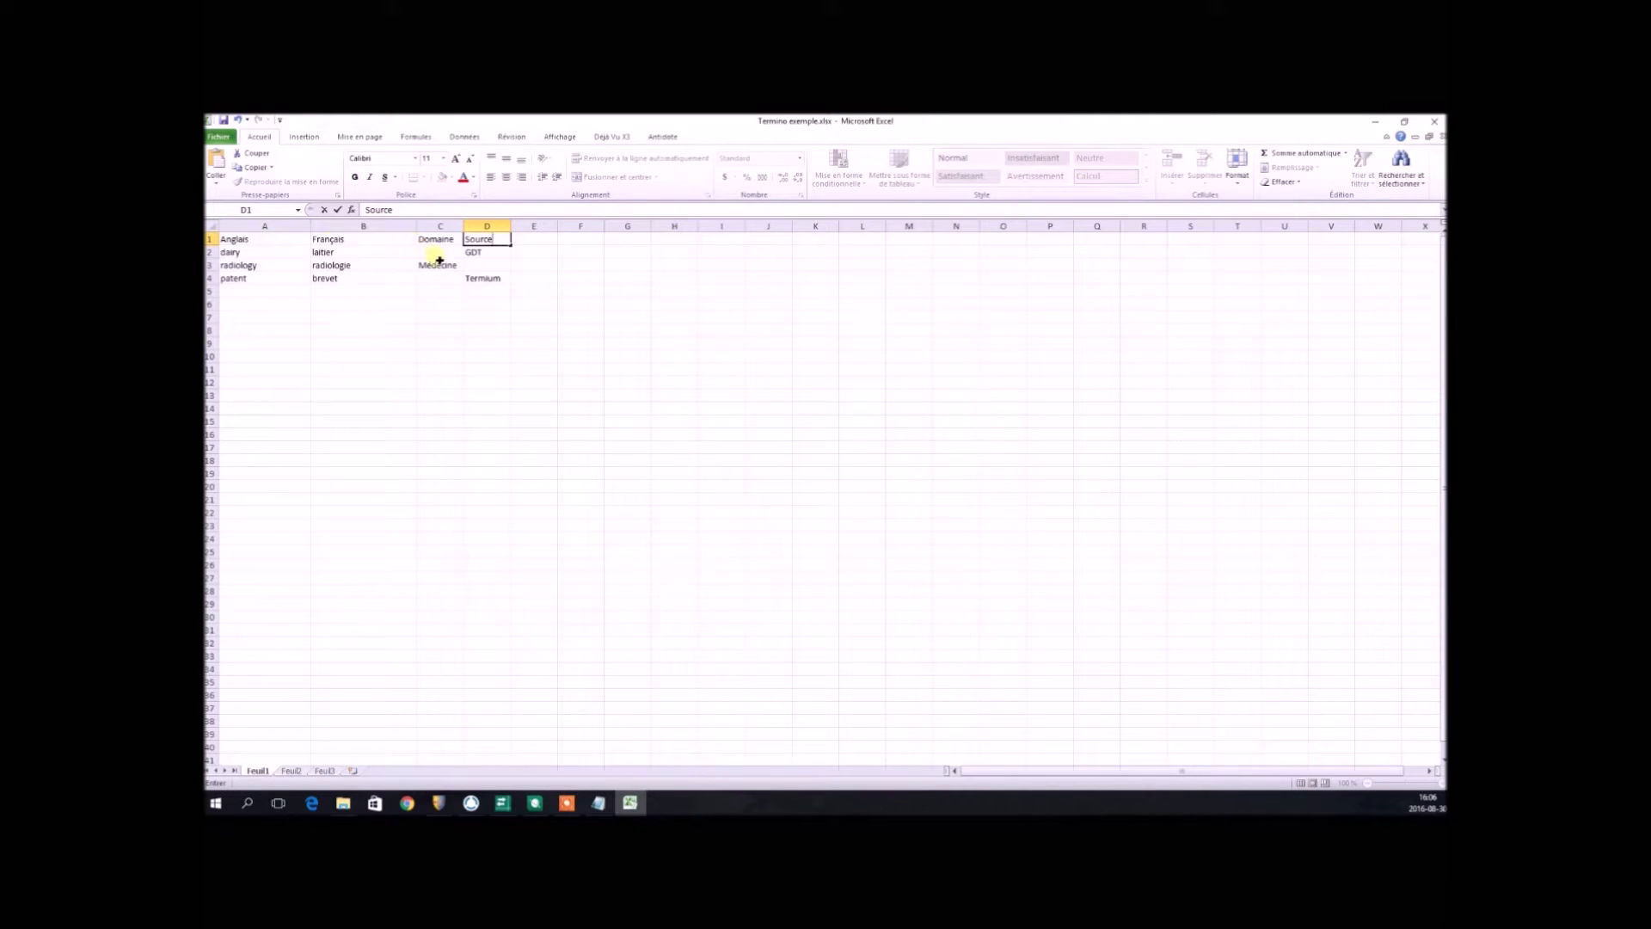
Step: Enter Aliments as dairy's domain, GDT as radiology's source and Autre as patent's domain, and close the workbook
left_click(444, 252)
double_click(442, 254)
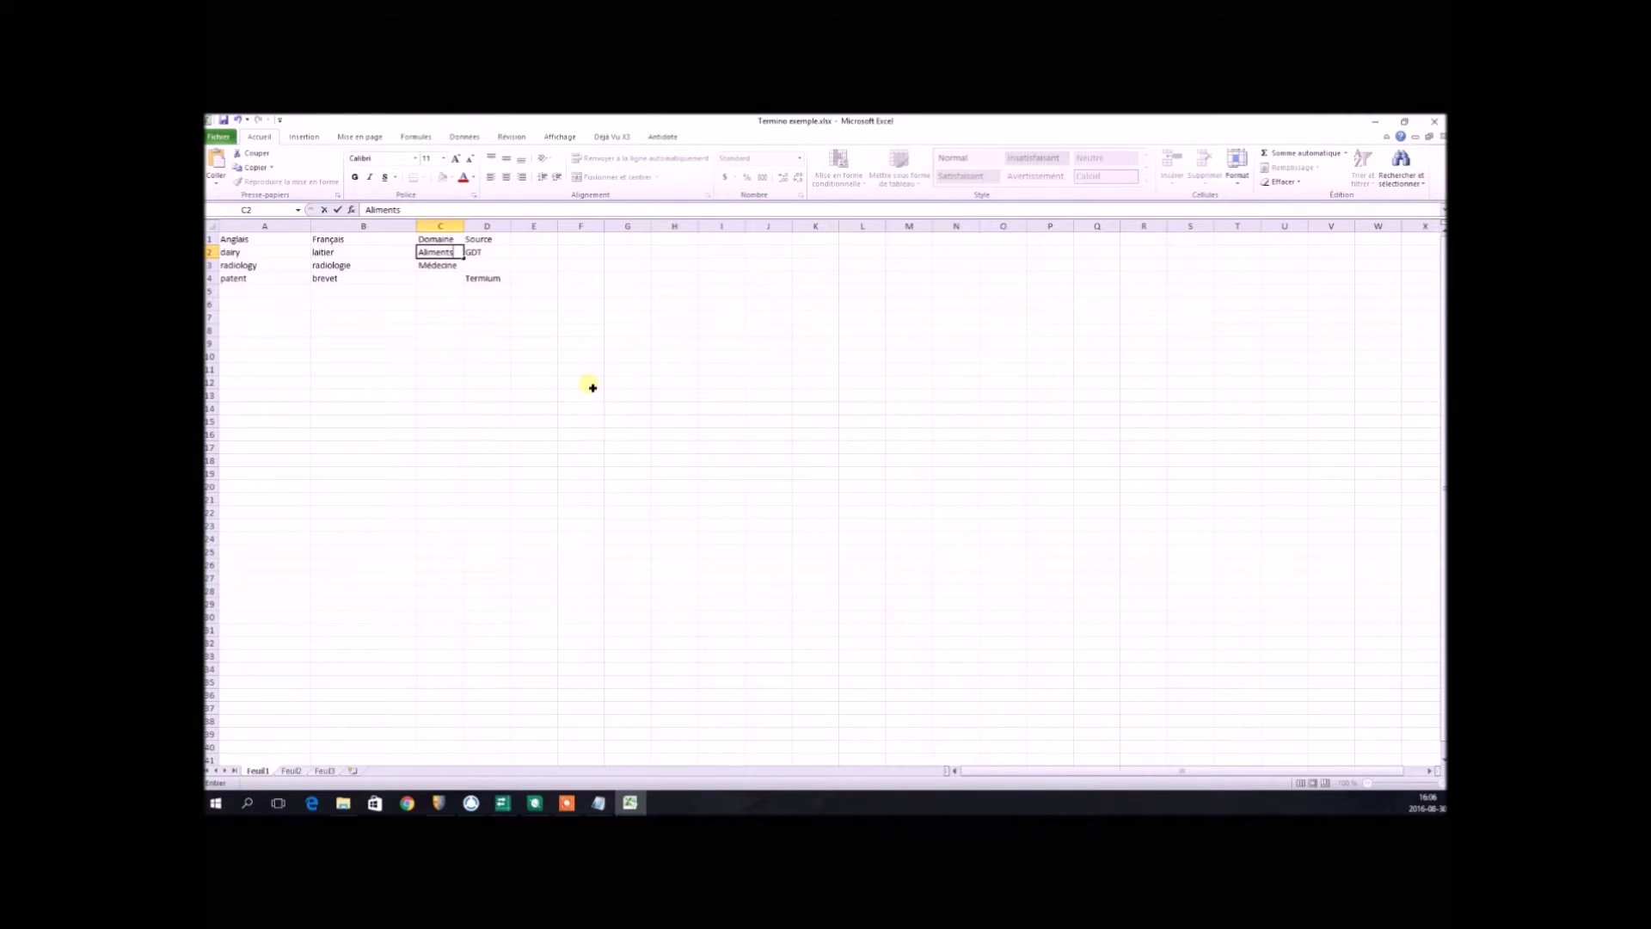
left_click(494, 267)
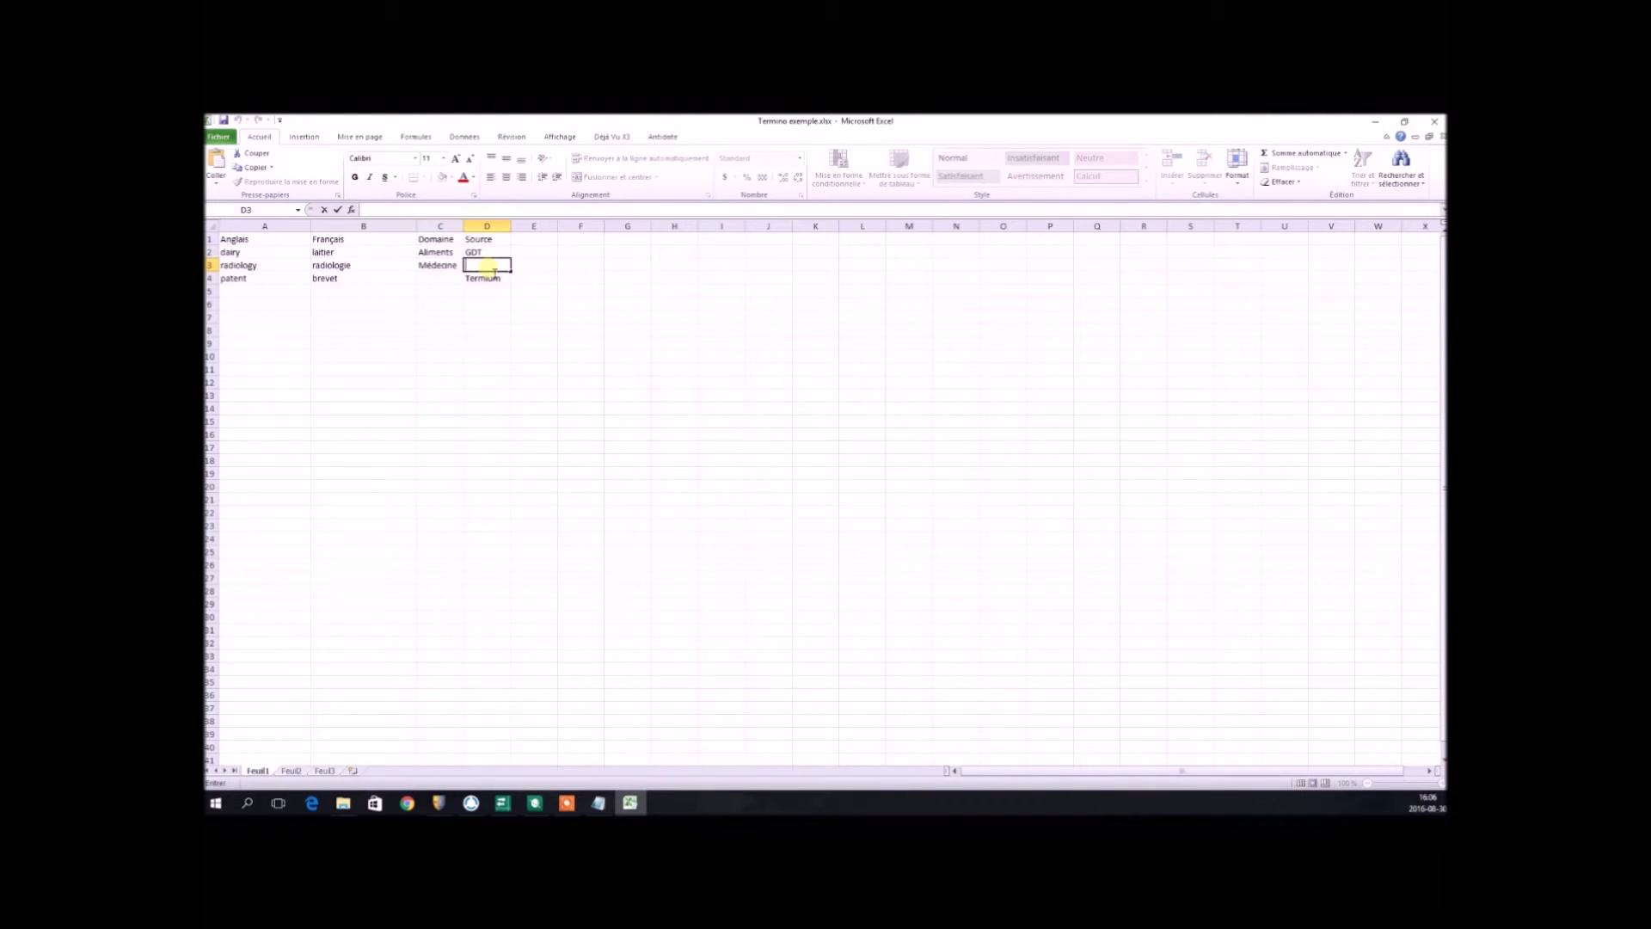
type("GD")
left_click(459, 279)
type("Autre")
left_click(564, 311)
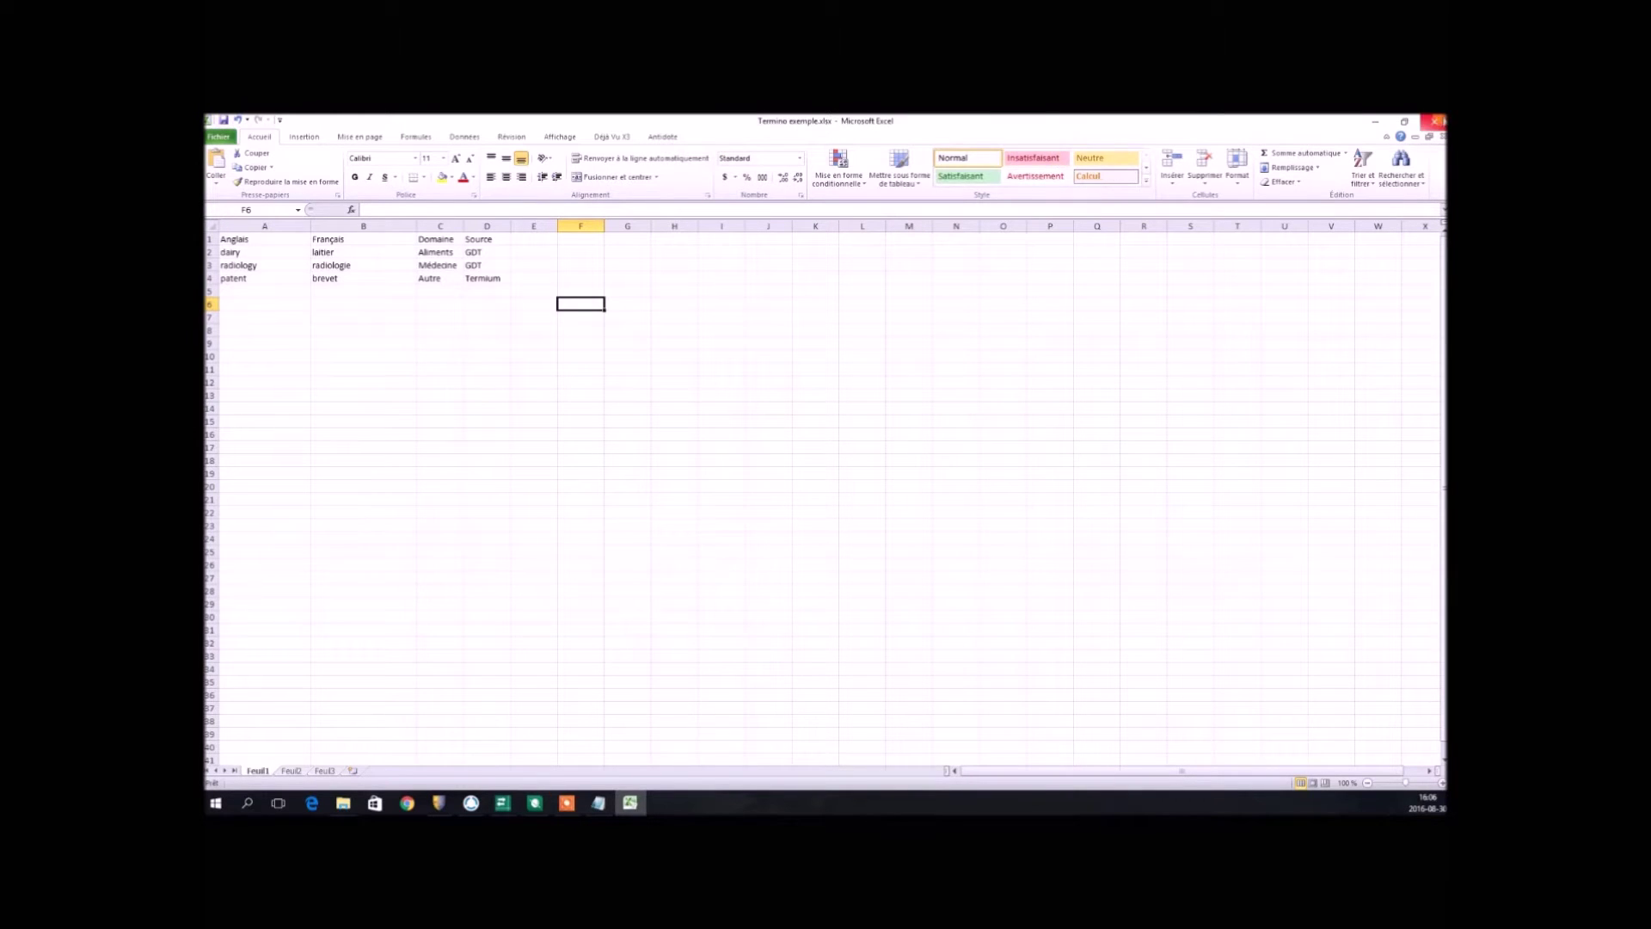
left_click(1434, 121)
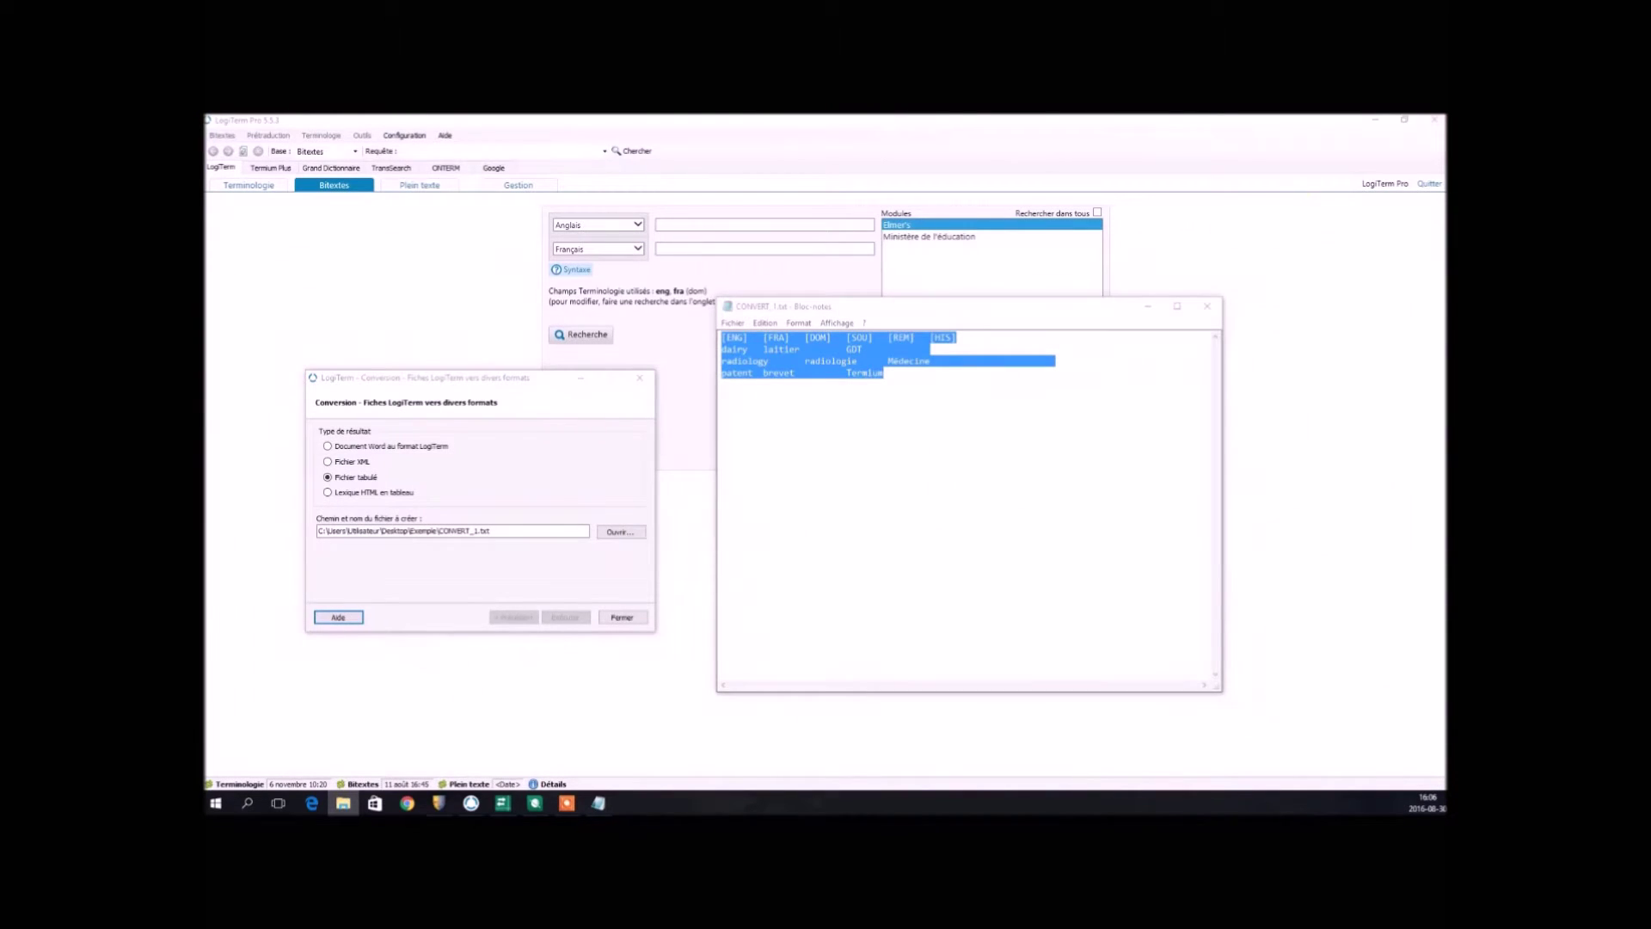
Step: Switch to Glossary Converter, move its window clear of the text file and close CONVERT_1.txt
left_click(503, 803)
left_click_drag(563, 413, 836, 475)
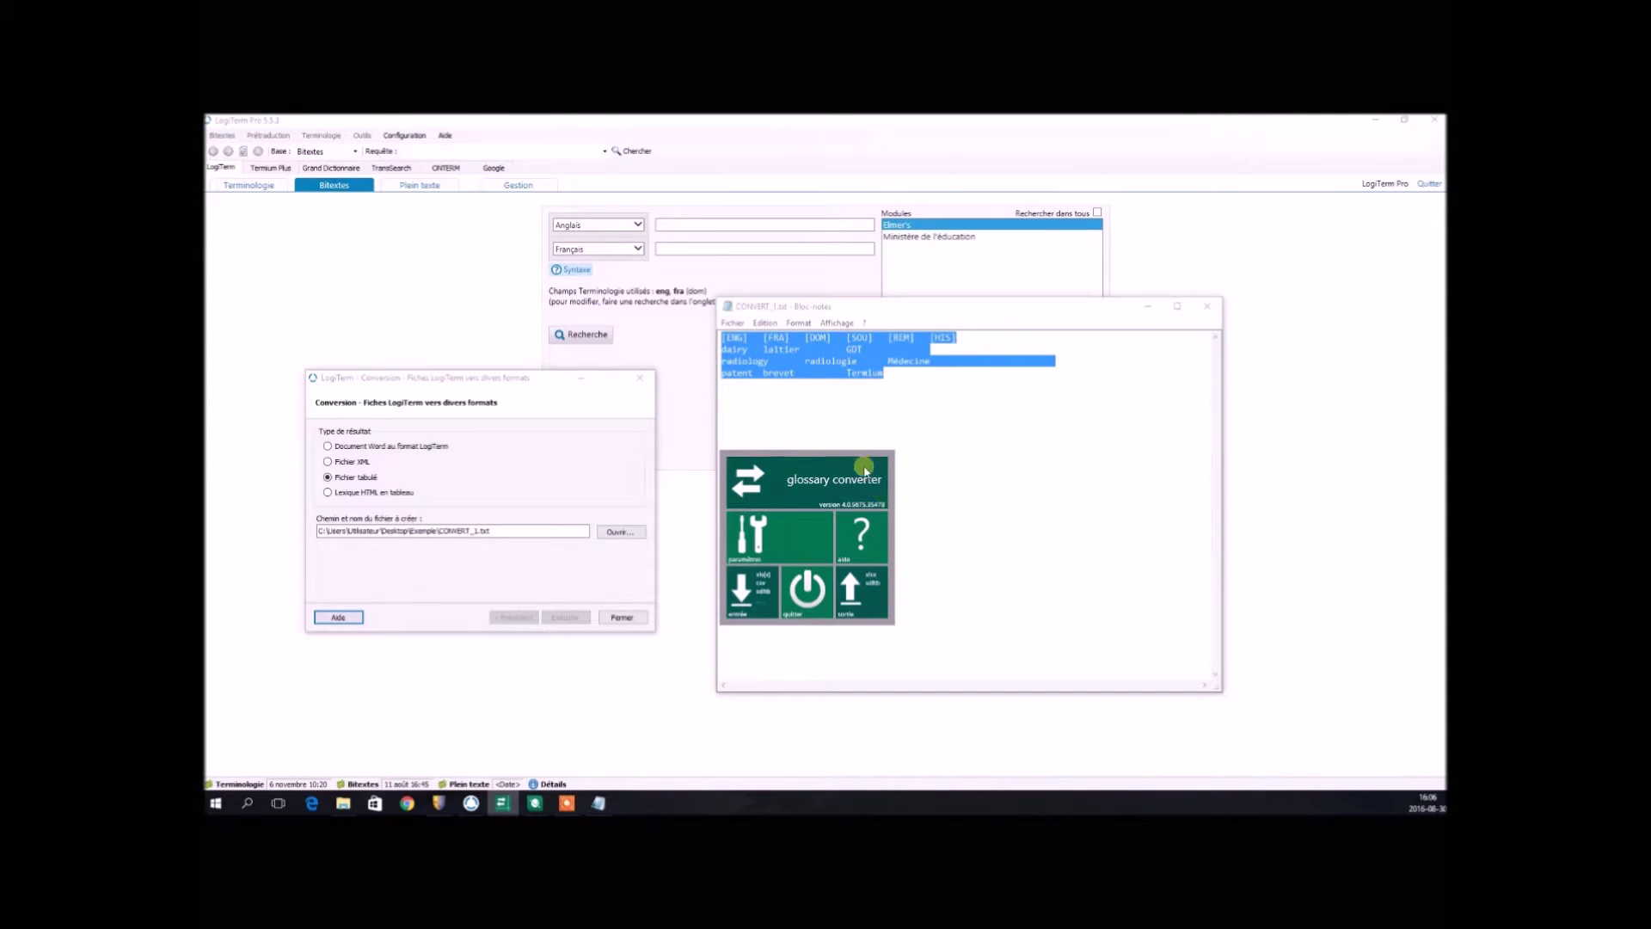
left_click_drag(855, 459, 896, 453)
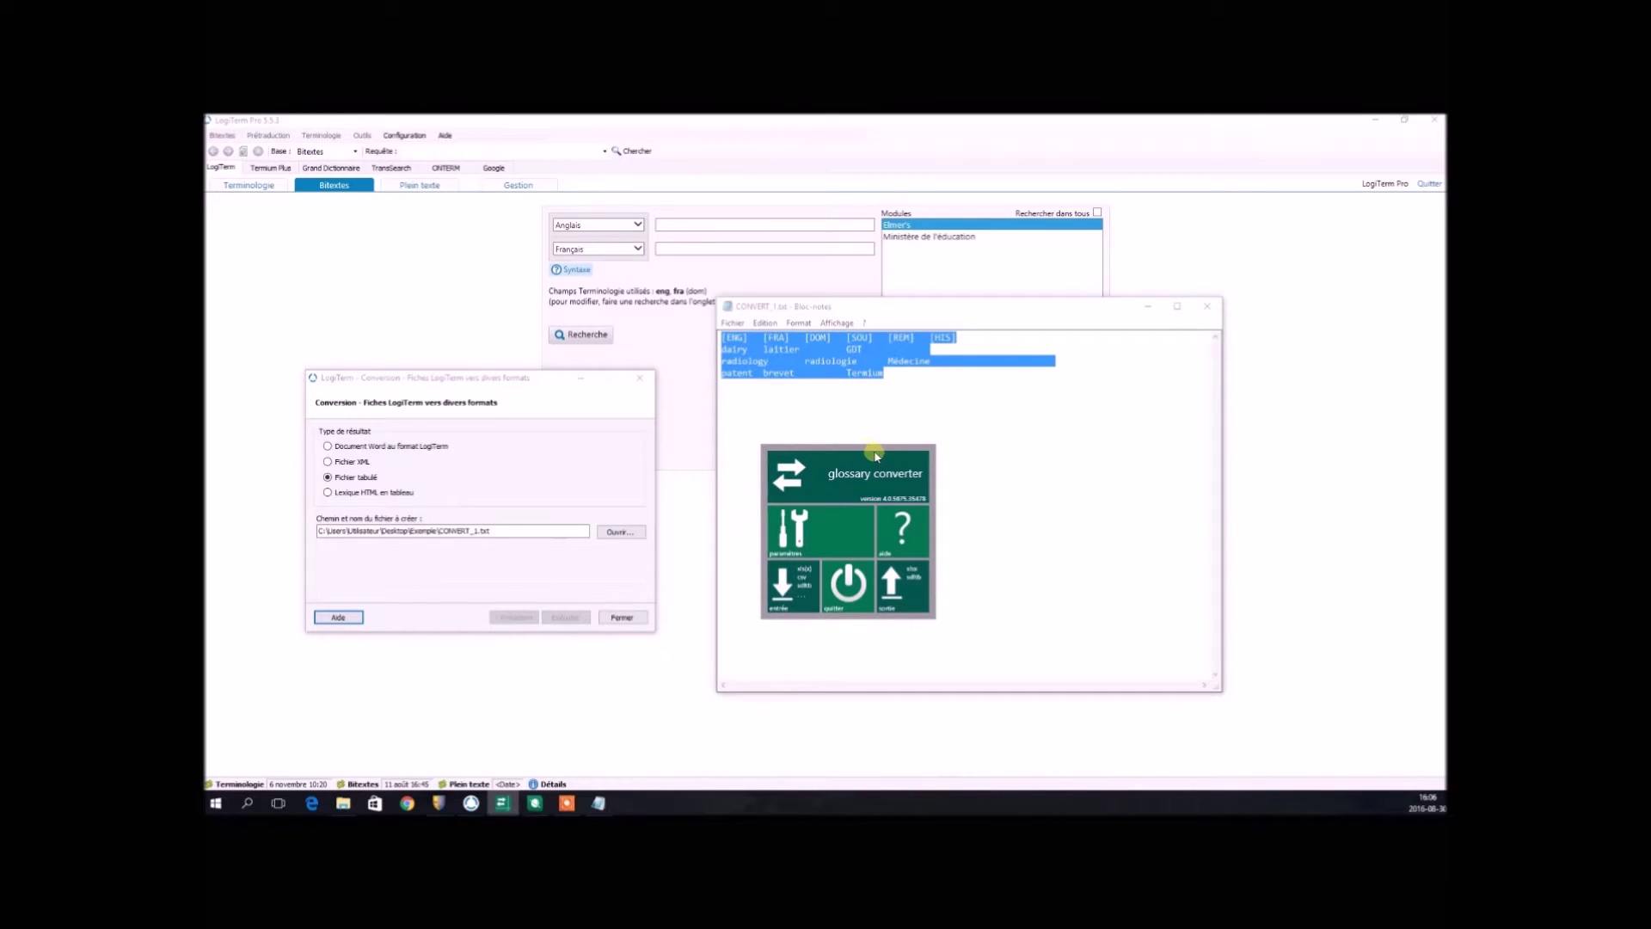
left_click_drag(877, 463, 451, 188)
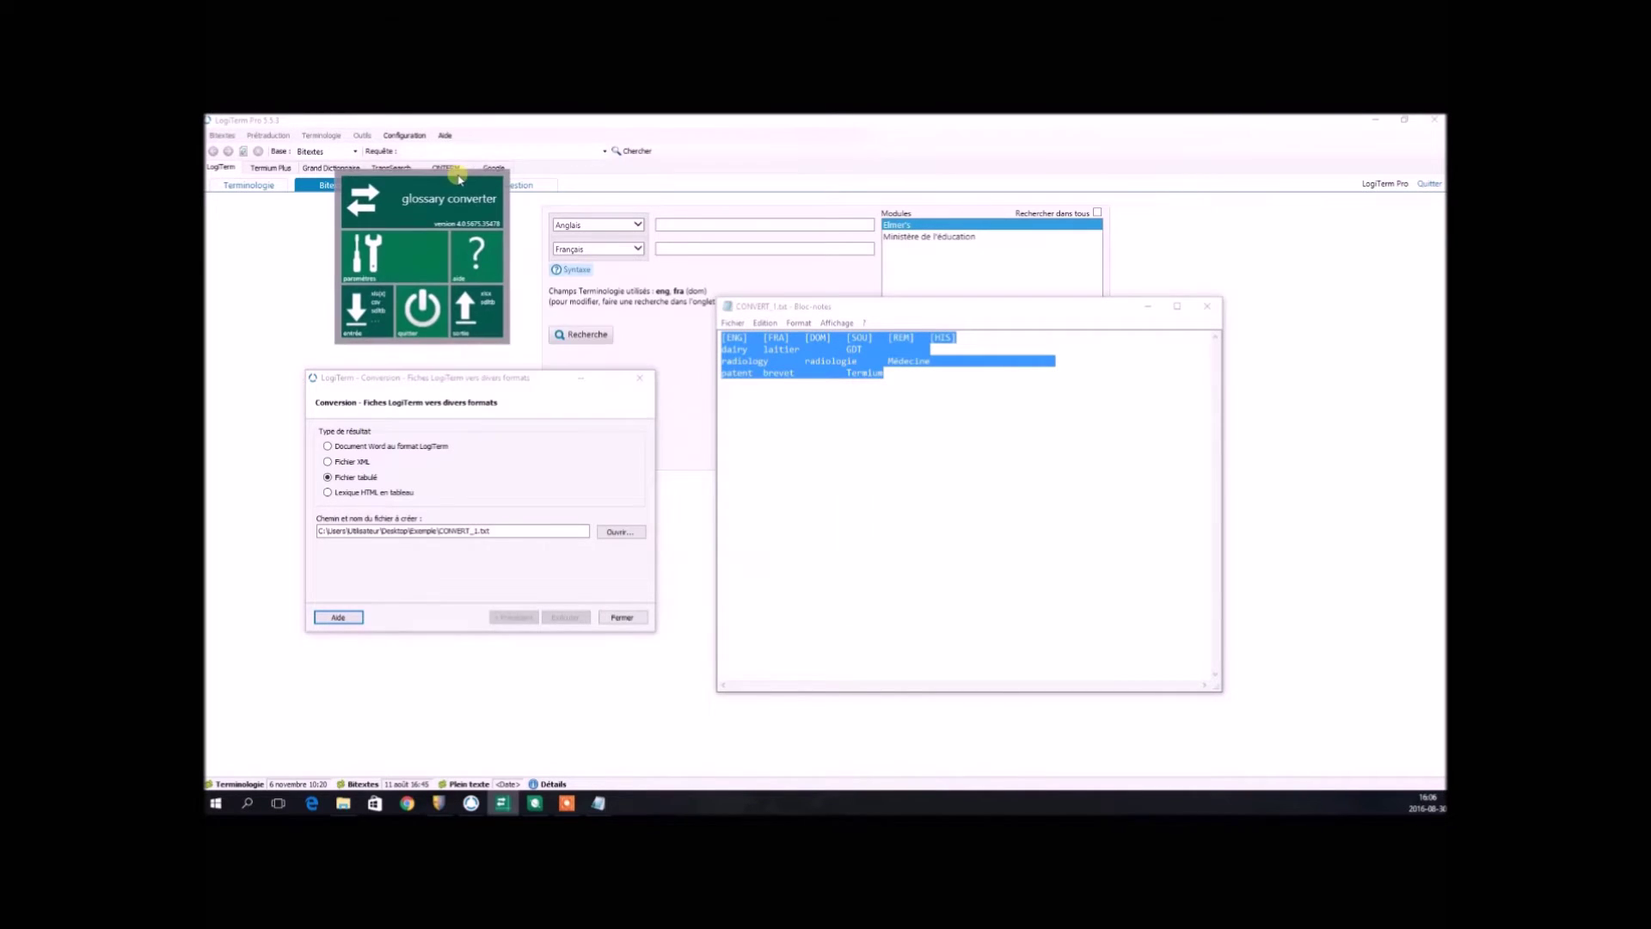
left_click(1207, 308)
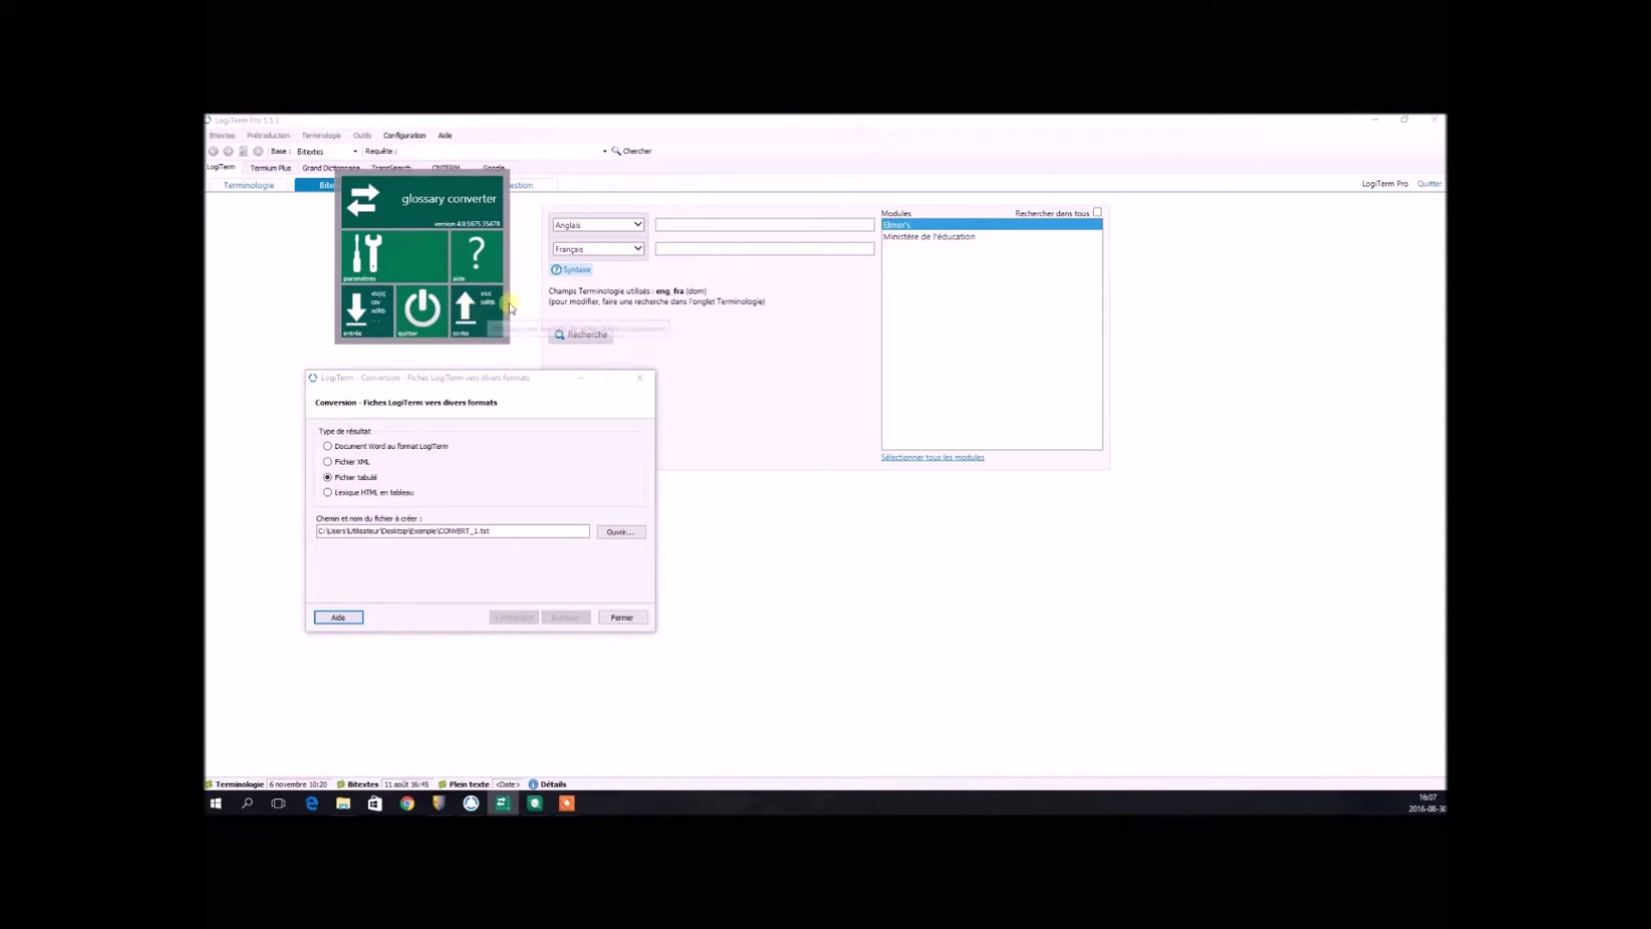
Step: Convert Termino exemple.xlsx to a MultiTerm termbase, assigning the Domaine field to the term level
left_click(486, 323)
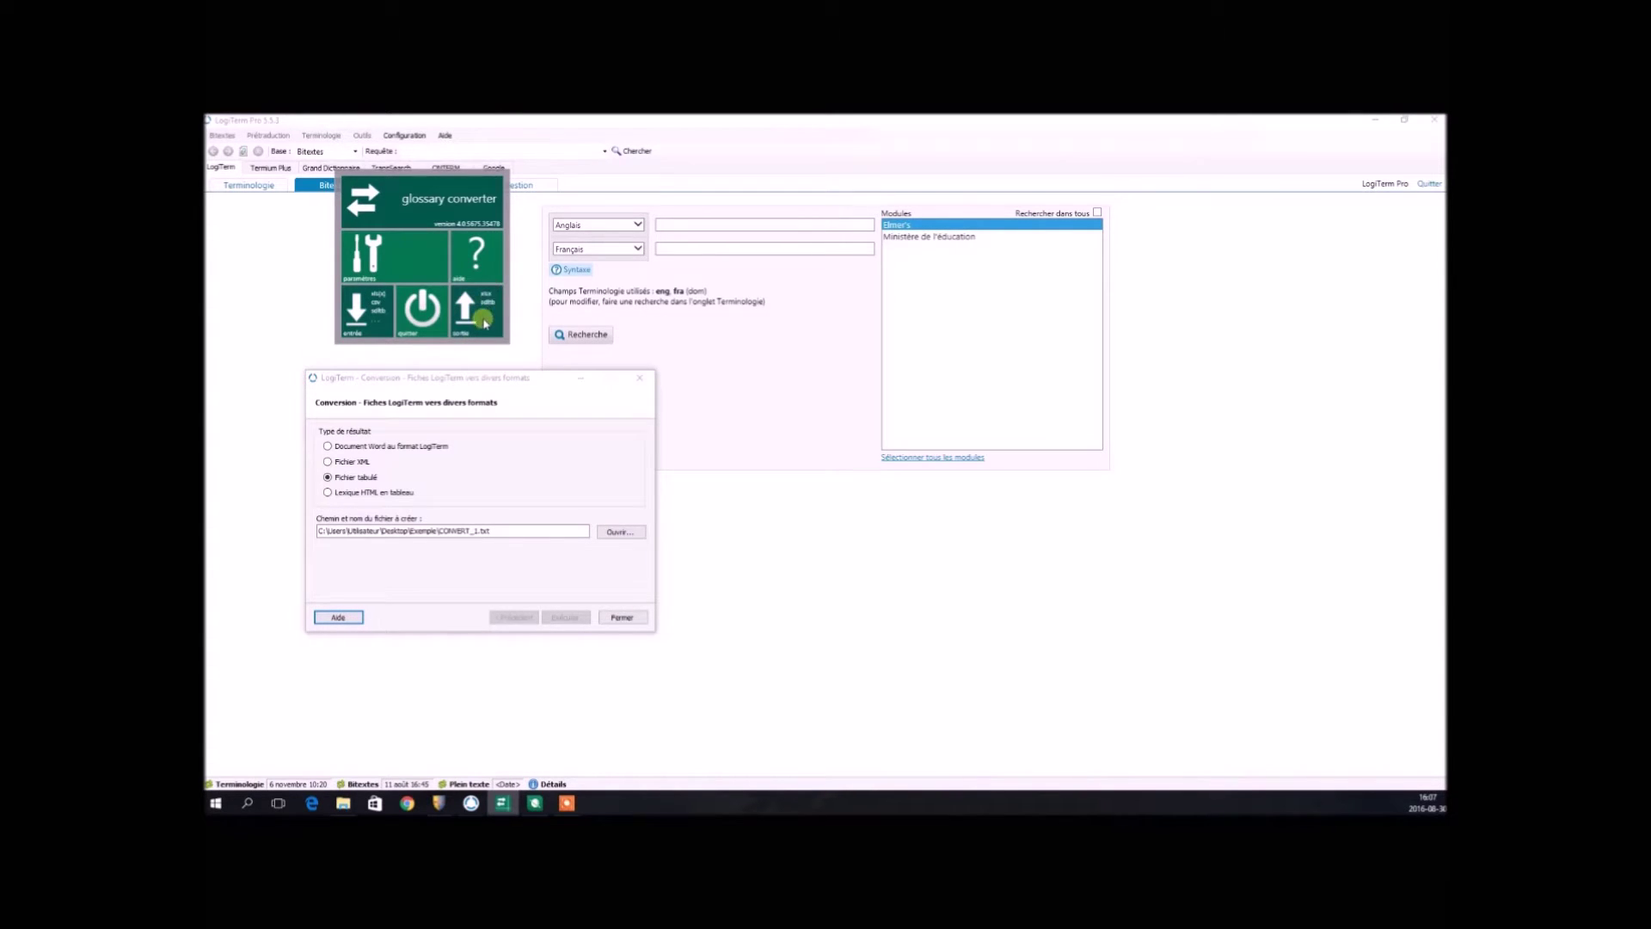
left_click(343, 804)
left_click_drag(205, 420, 367, 318)
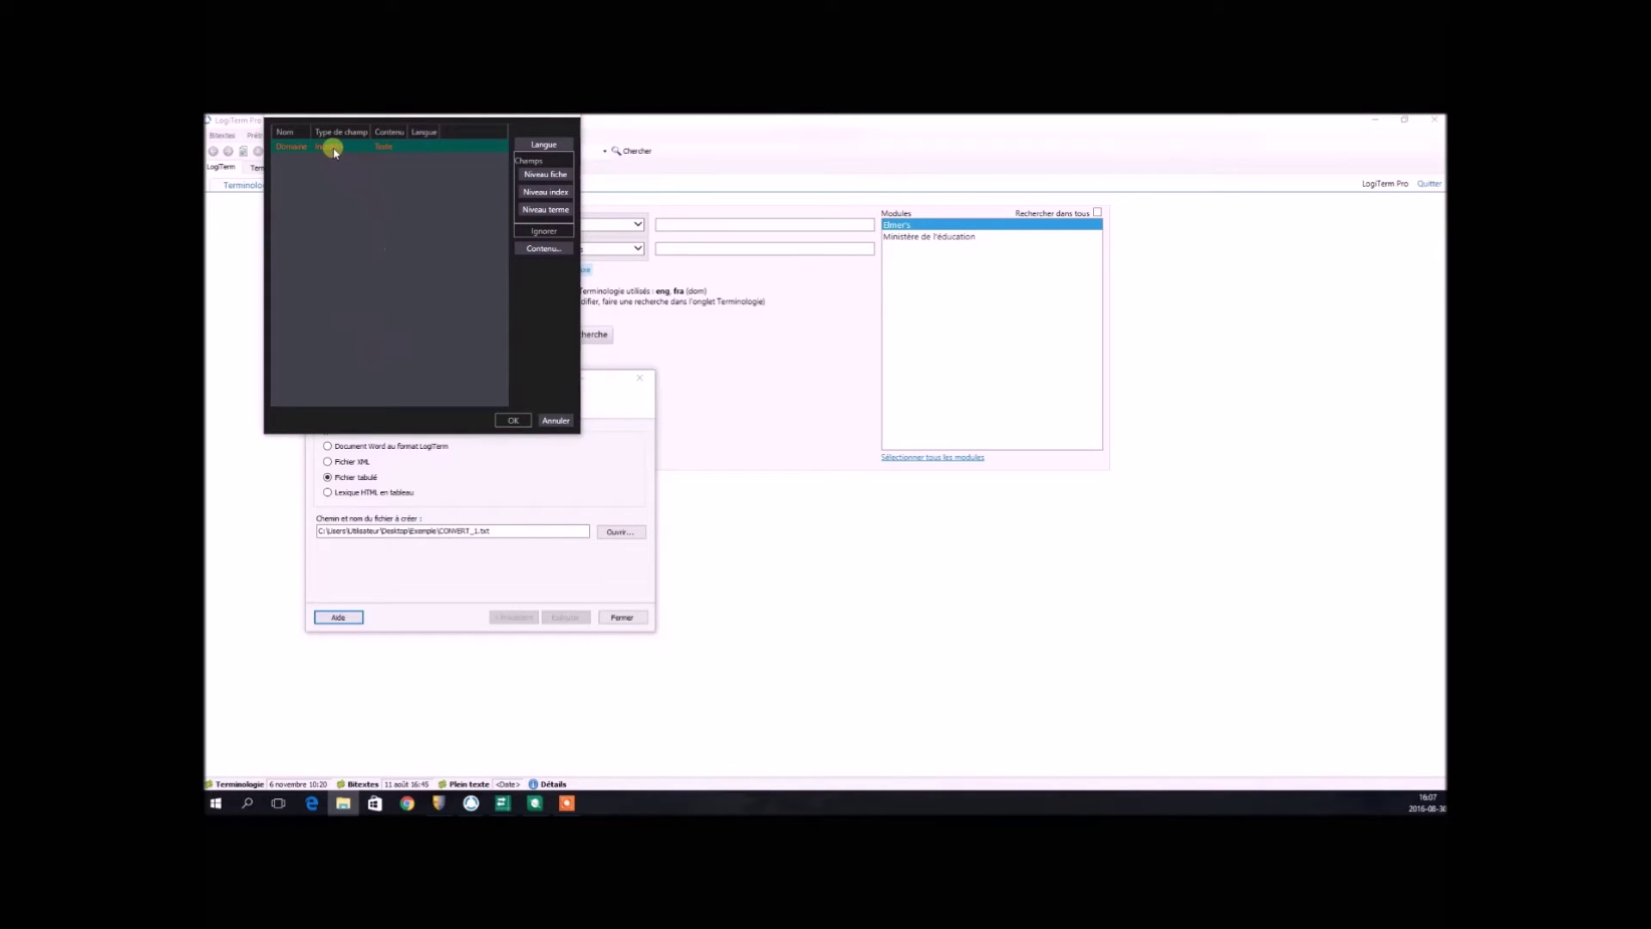
left_click_drag(456, 125, 465, 201)
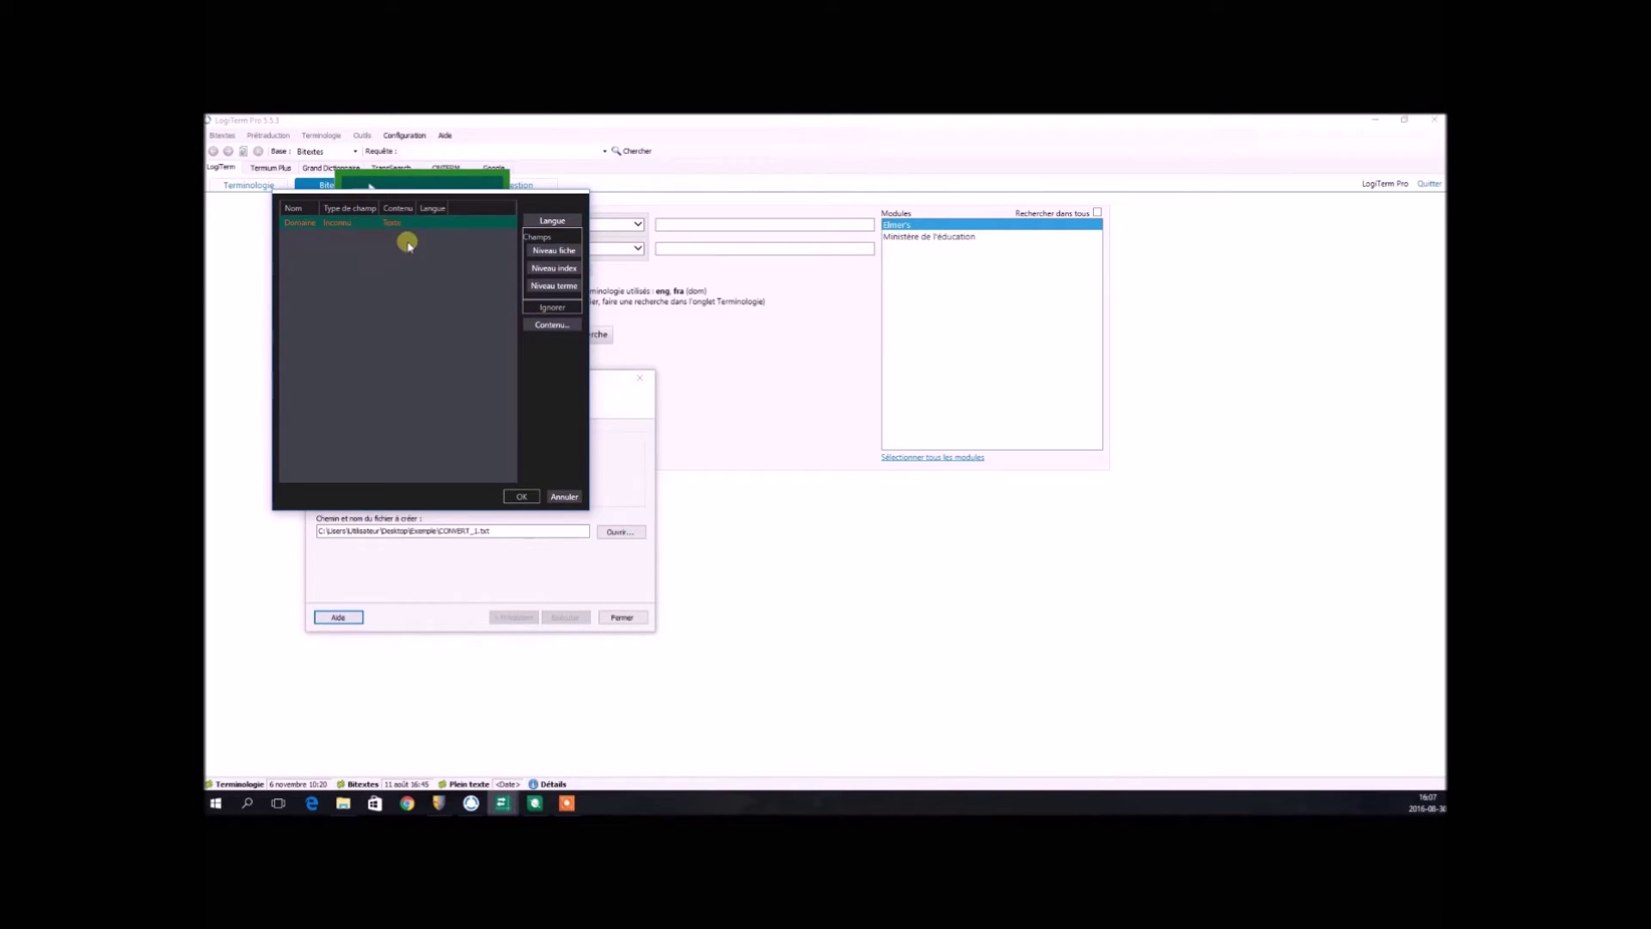
left_click(552, 288)
left_click(522, 498)
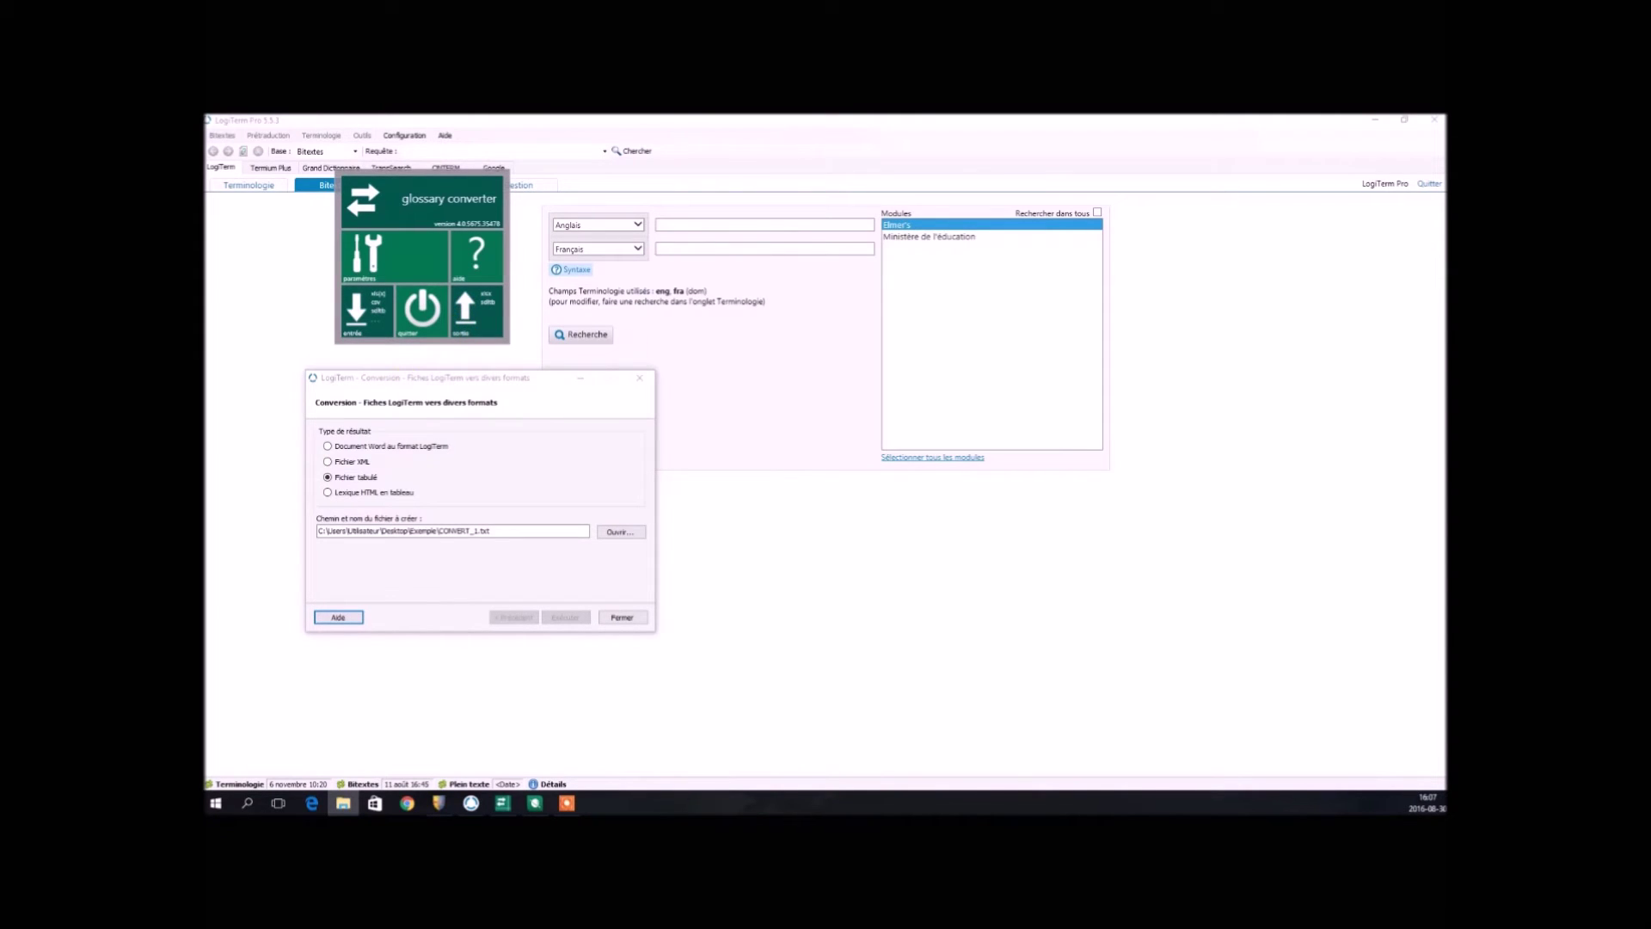
Step: Locate Termino exemple.sdltb in the Exemple folder and open that termbase in SDL MultiTerm
left_click_drag(288, 280, 1171, 276)
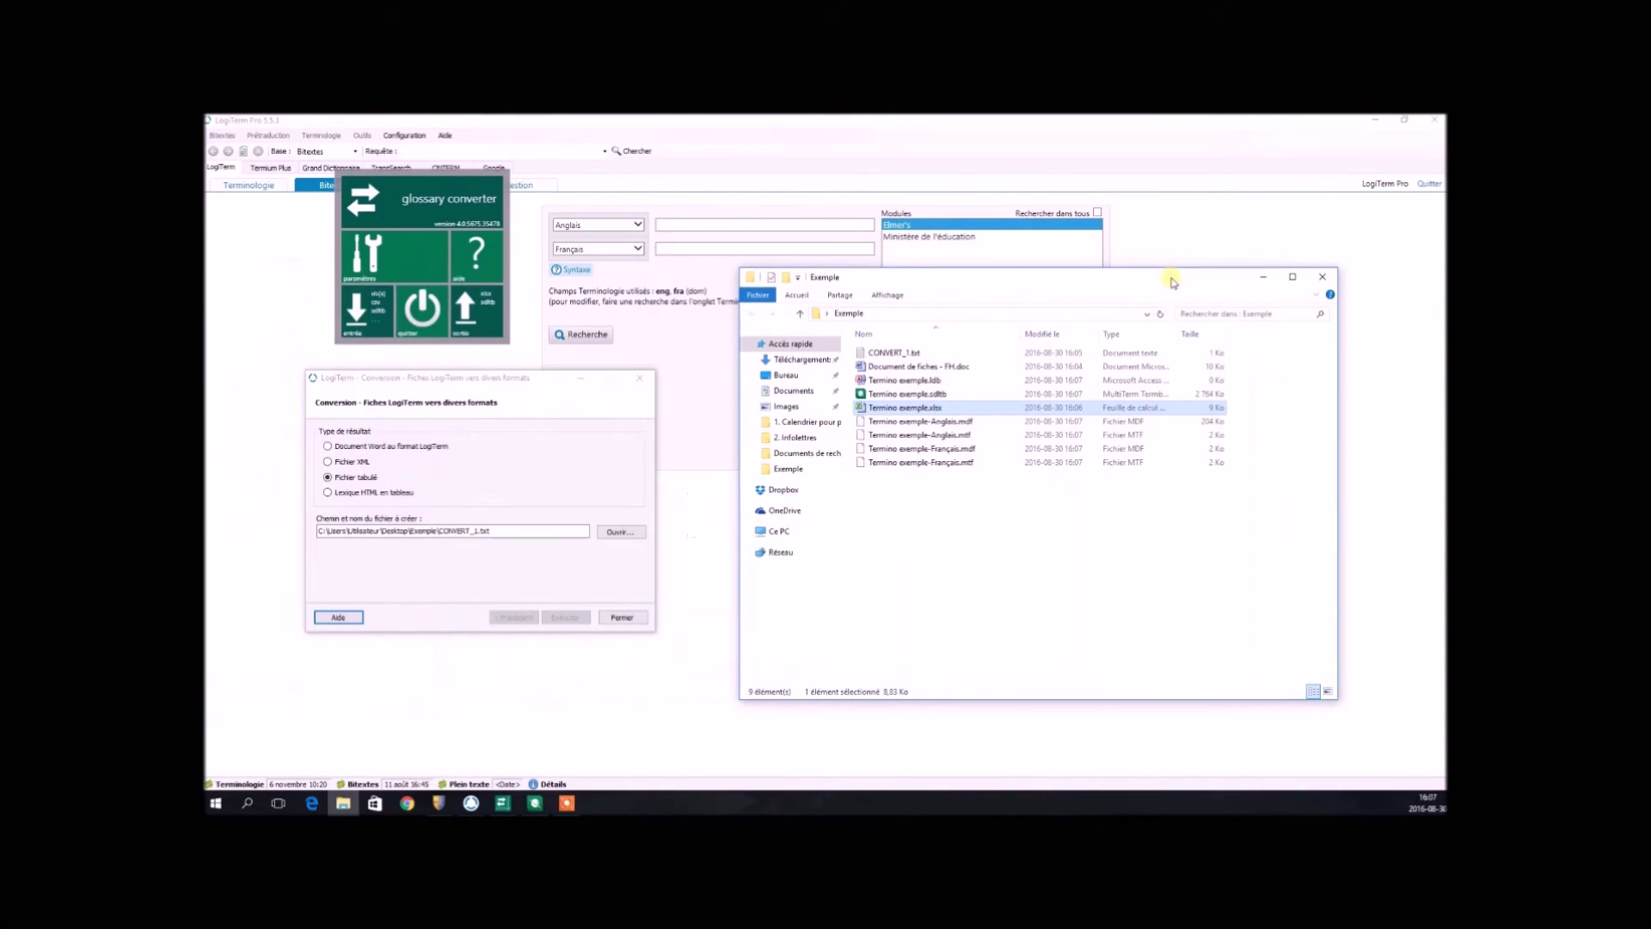
left_click(917, 394)
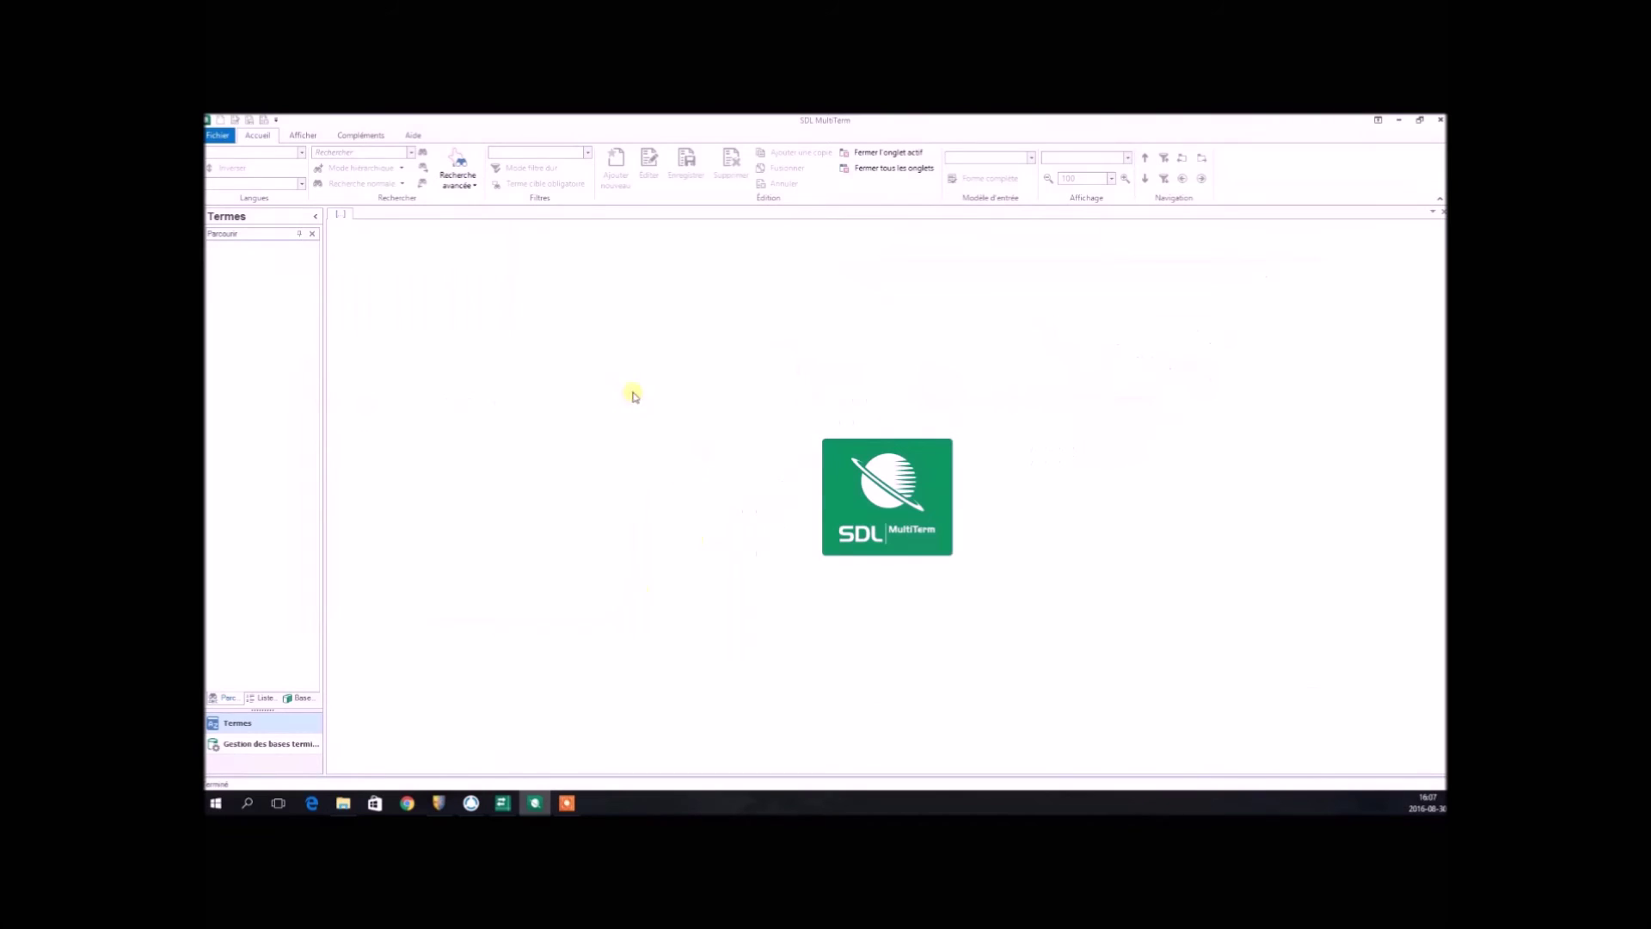
left_click(218, 136)
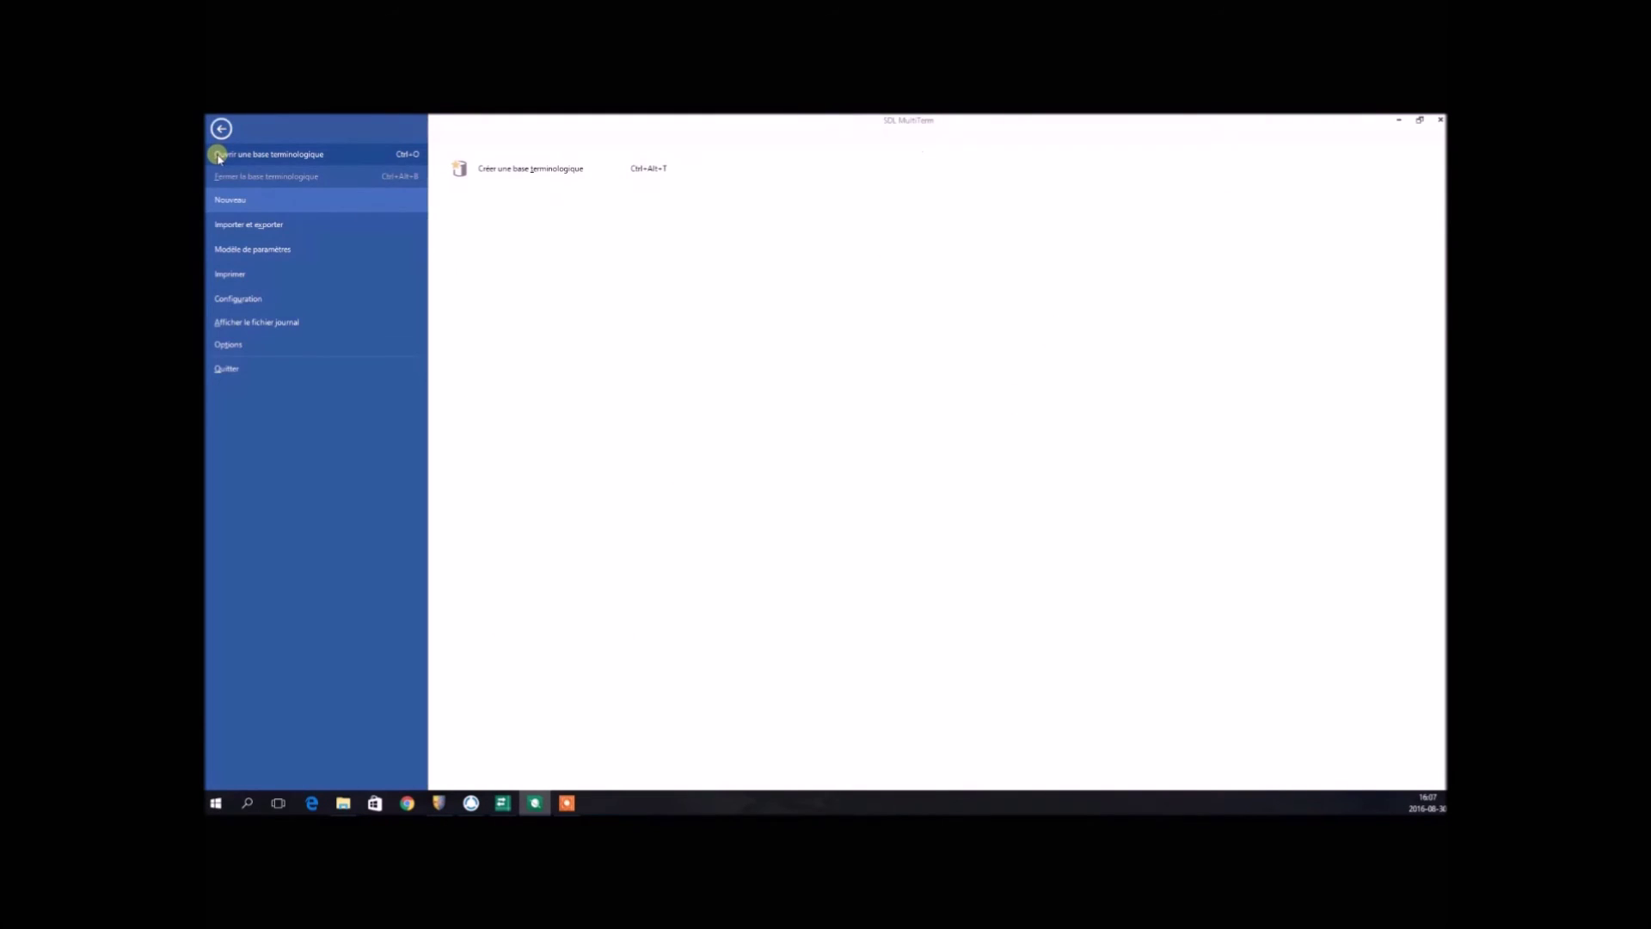
left_click(218, 133)
left_click(944, 521)
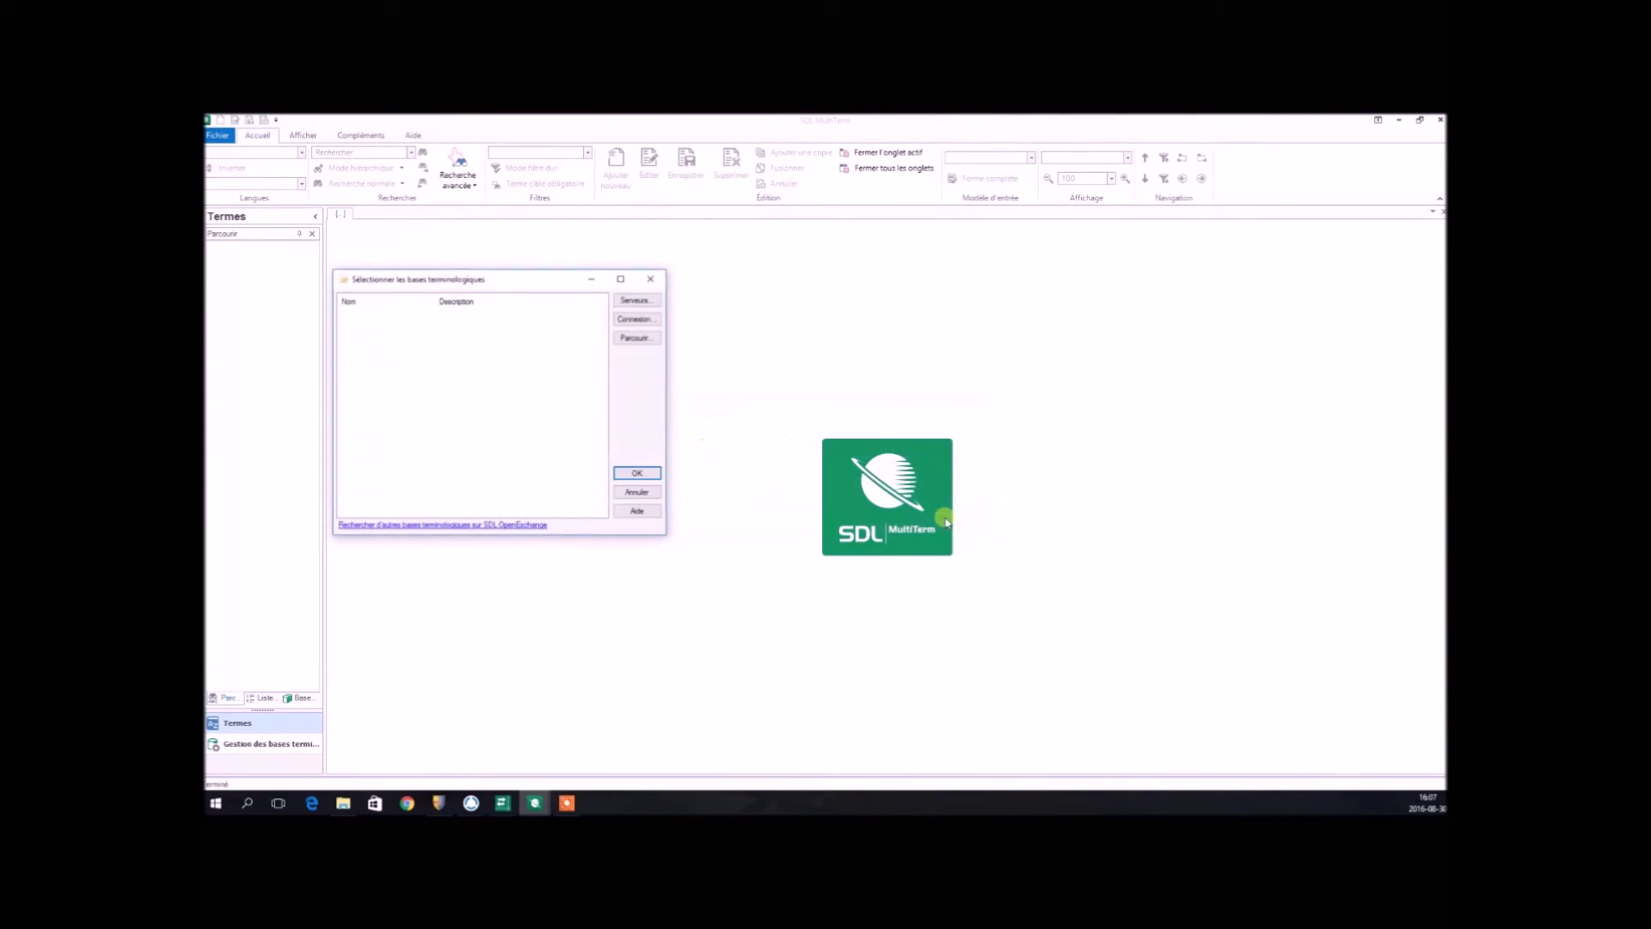
left_click(636, 339)
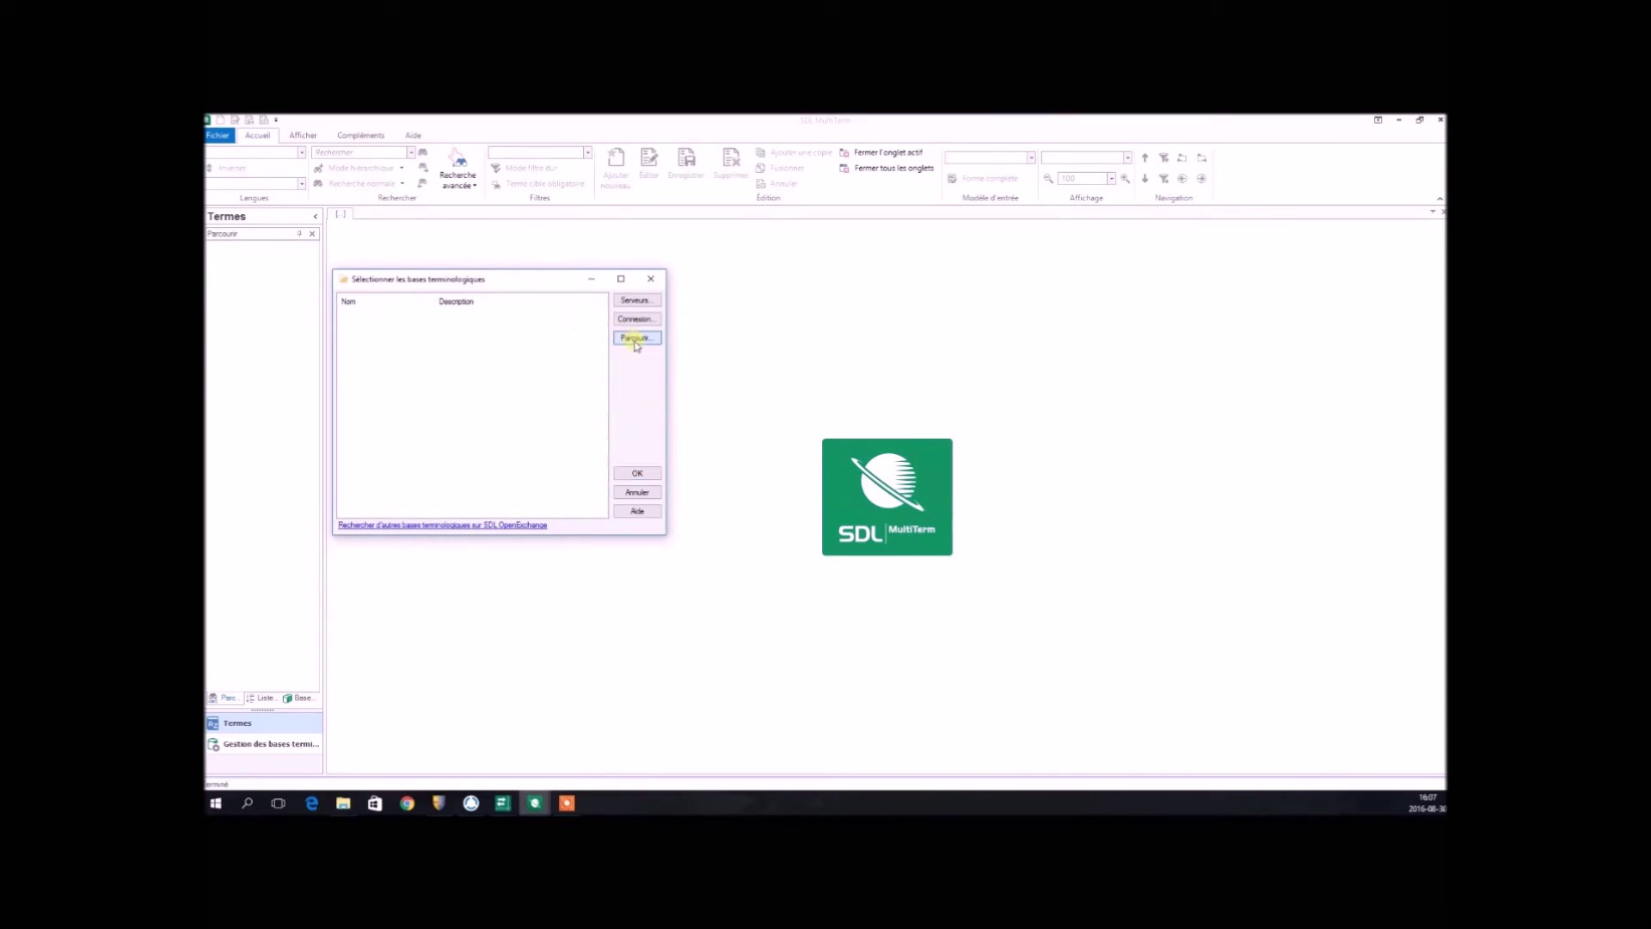
left_click(652, 474)
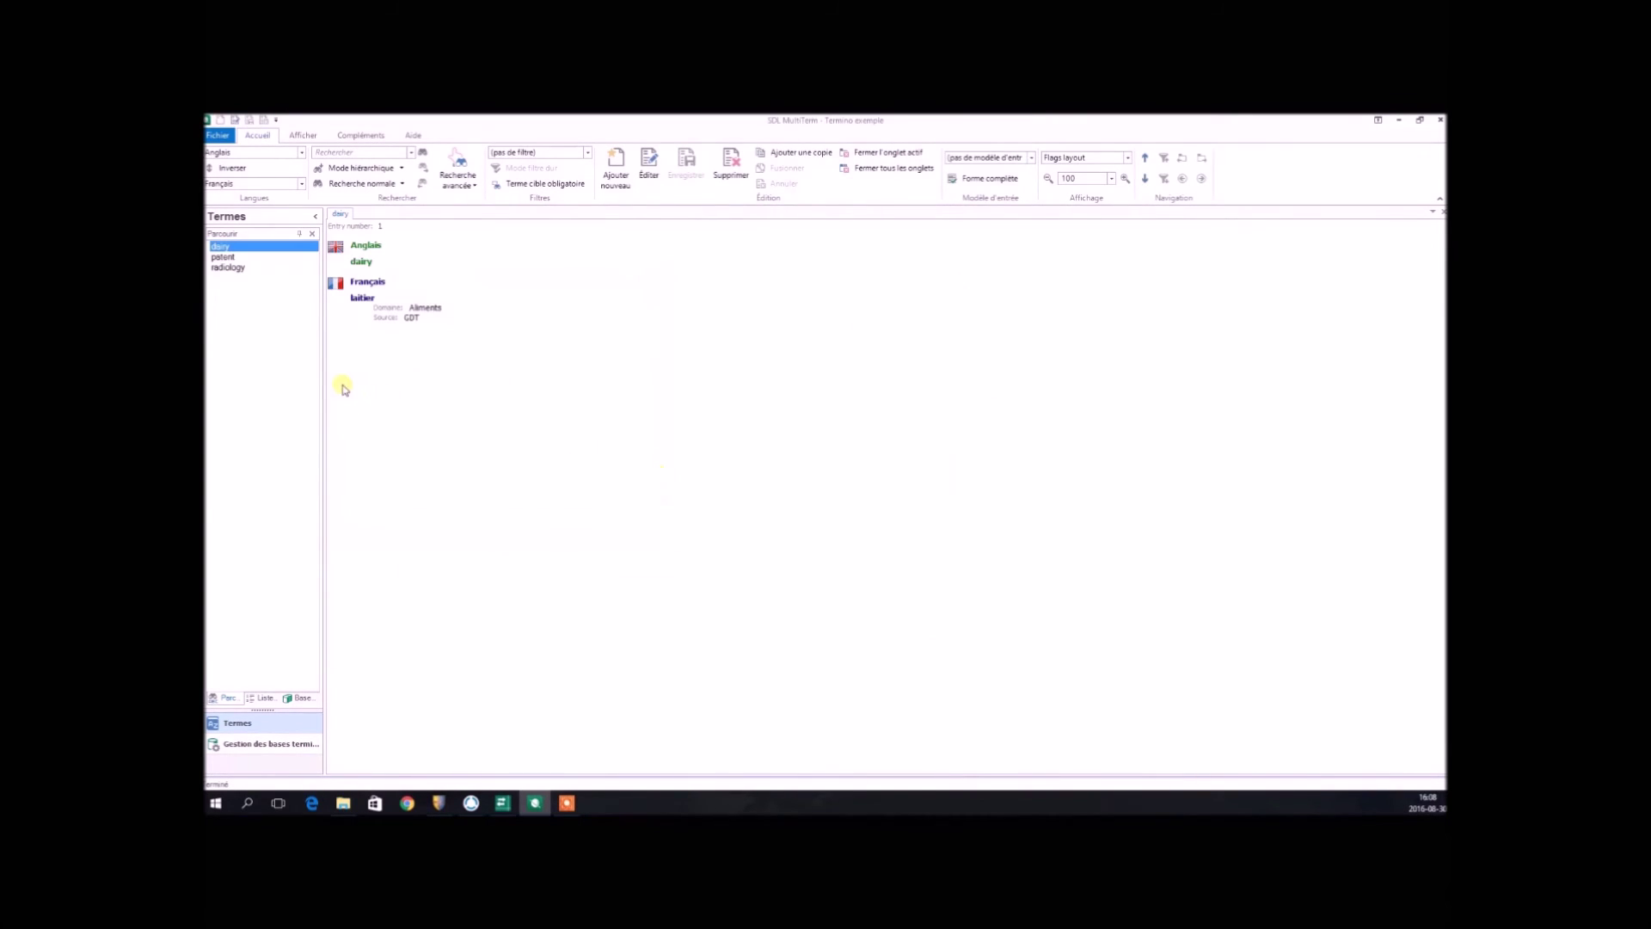
Step: Review the dairy, patent and radiology entries with their French equivalents, domains and sources
left_click(240, 257)
left_click(232, 267)
left_click(255, 248)
left_click(289, 256)
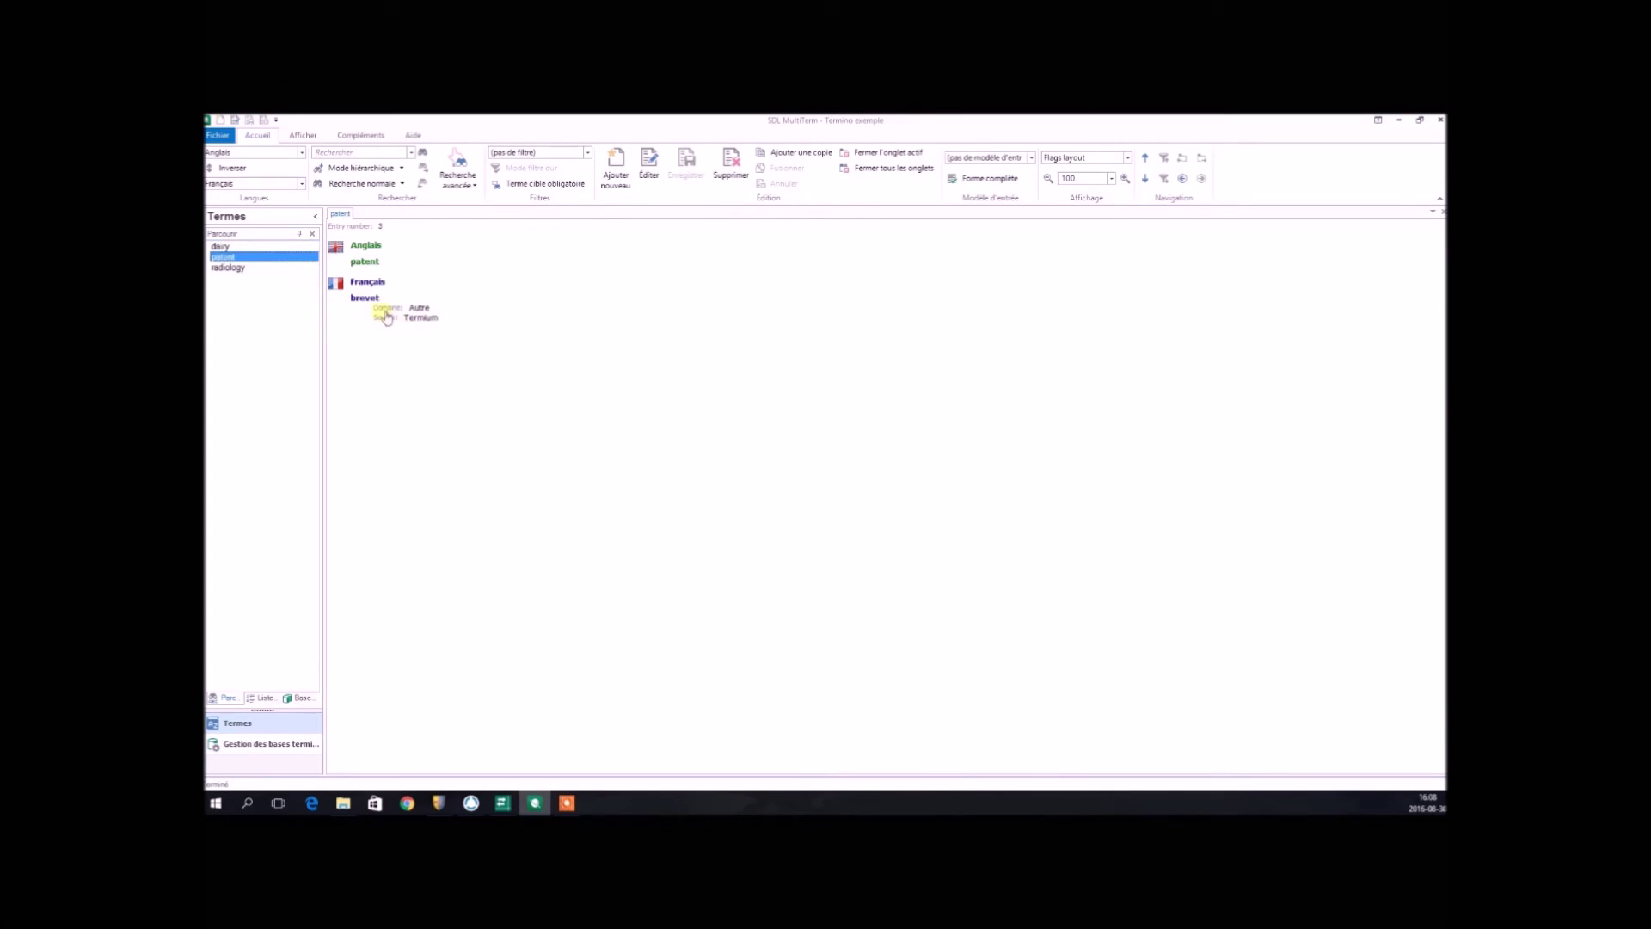
left_click(286, 268)
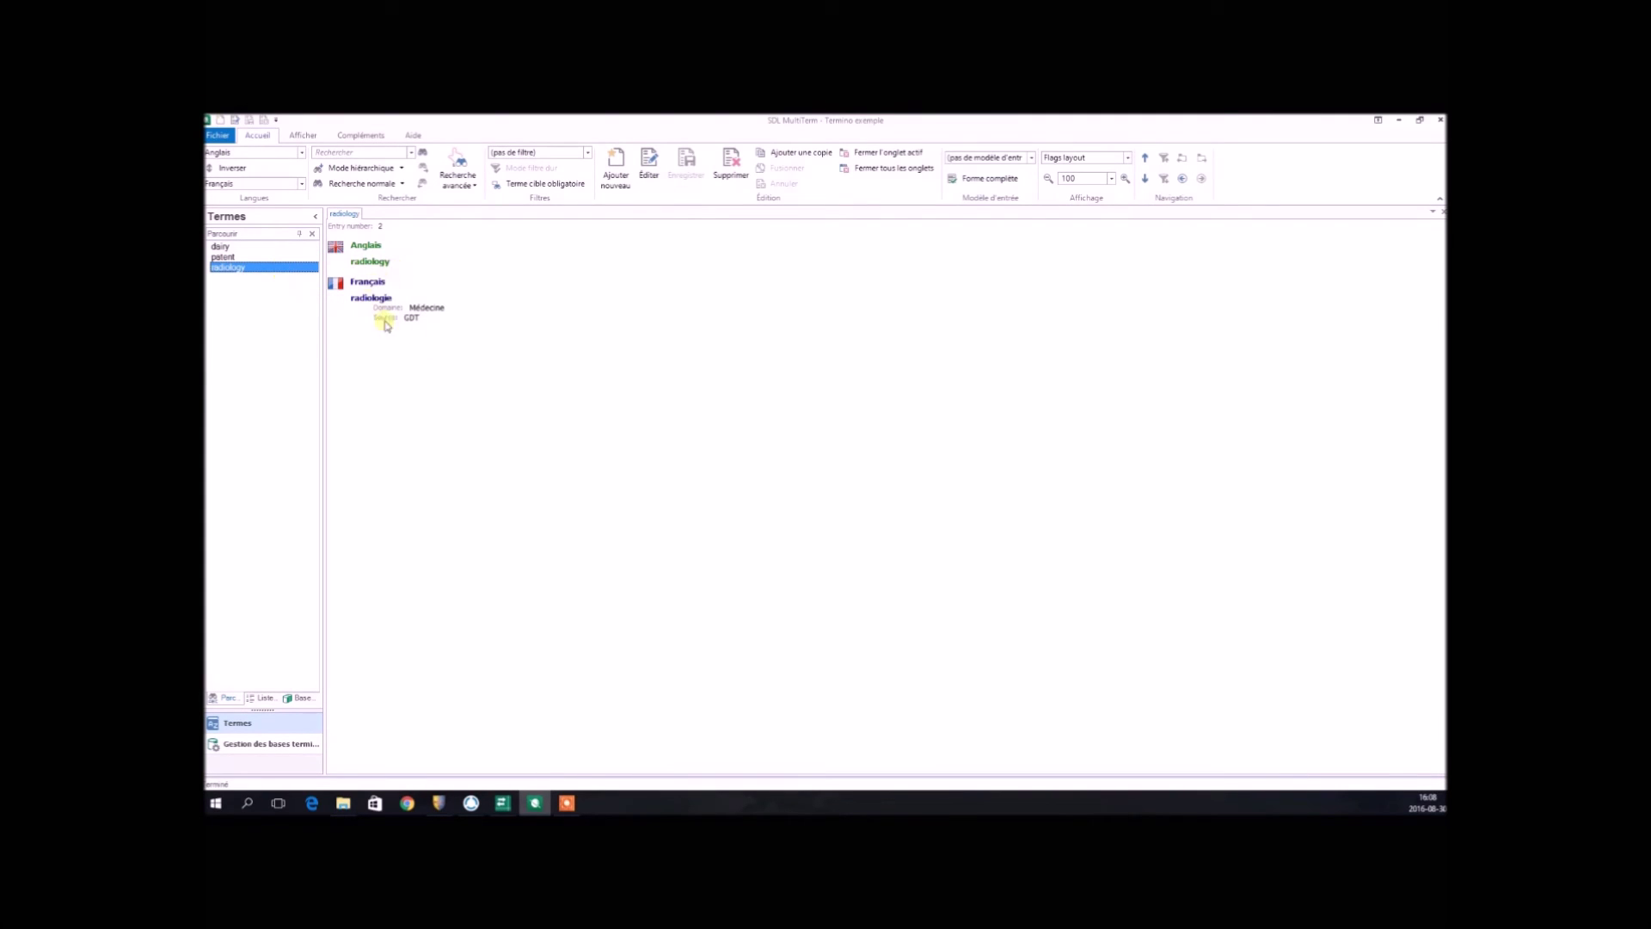